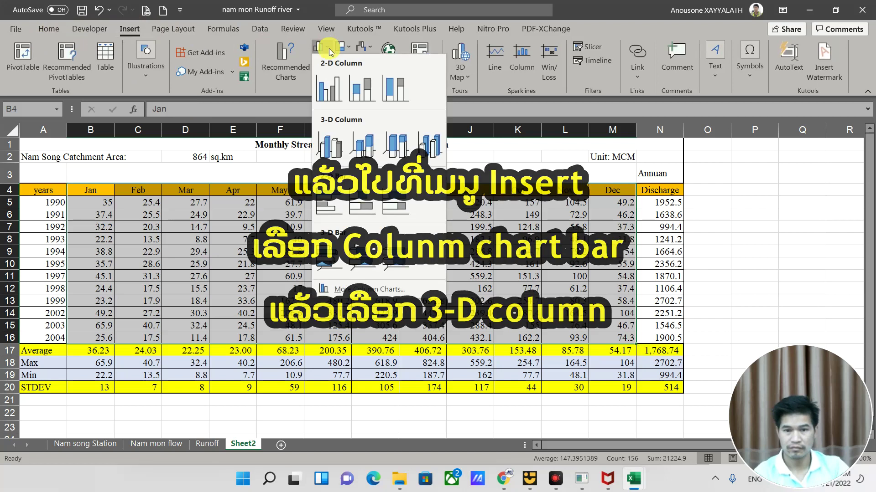
Insert a 3-D clustered column chart from the selected monthly discharge data and move it below the table
click(329, 144)
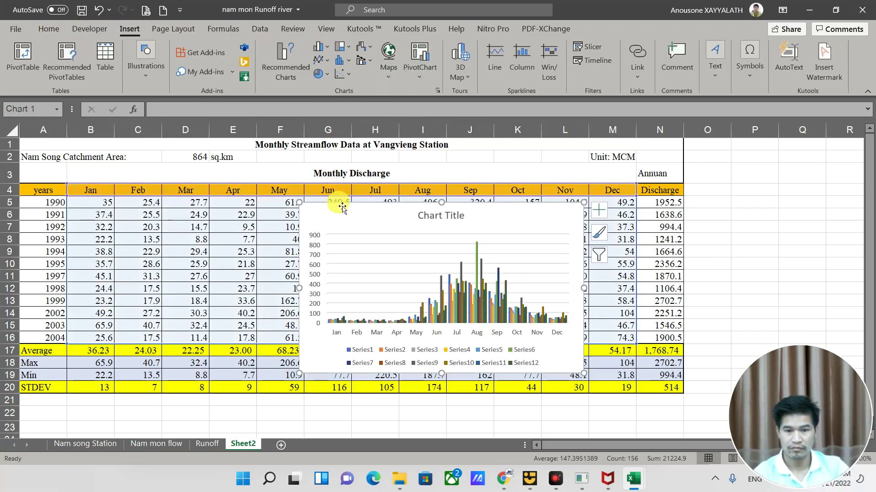
drag(351, 191, 282, 307)
scroll(282, 219, down, 5)
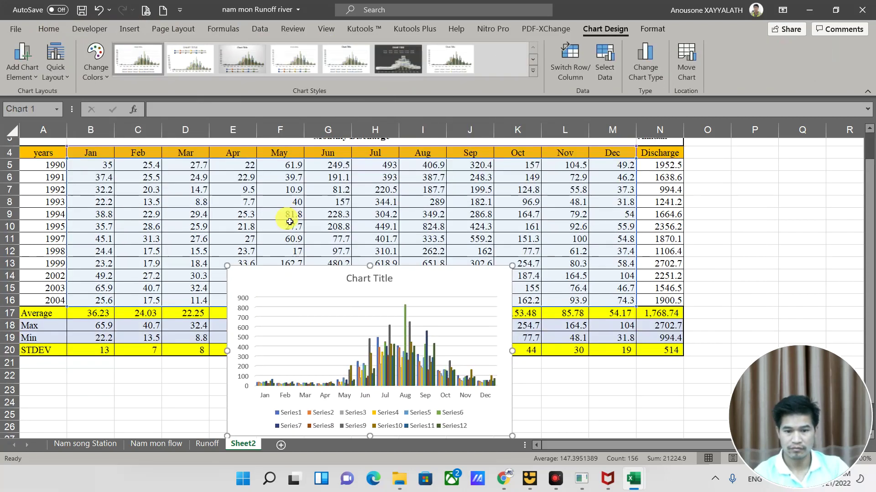
drag(513, 206, 488, 281)
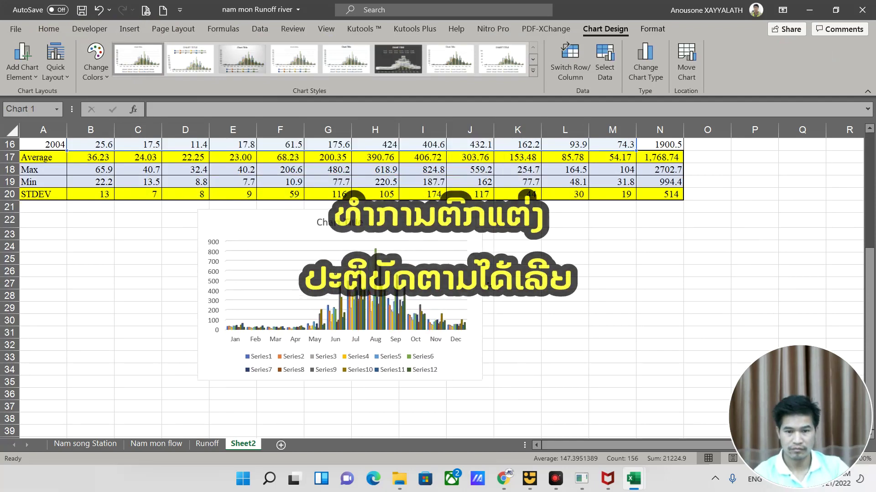
Enlarge the chart from its corners to span about columns D to K and rows 21 to 39
drag(492, 386, 552, 433)
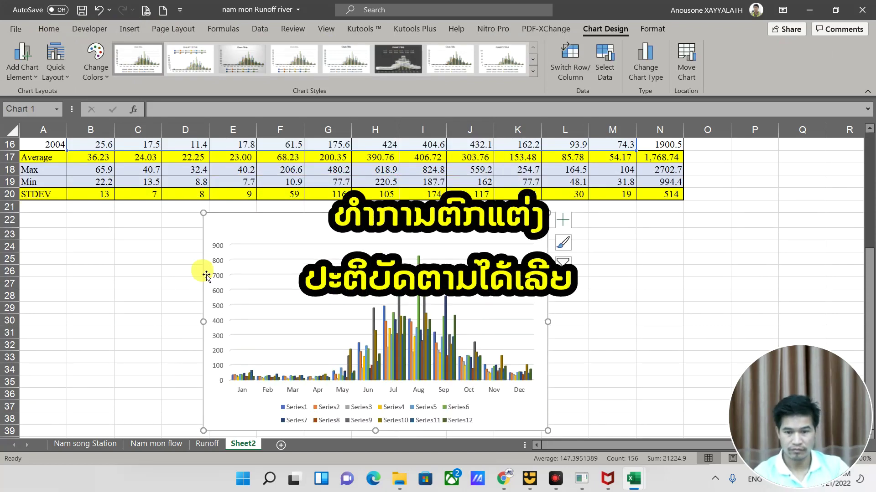
drag(204, 213, 177, 207)
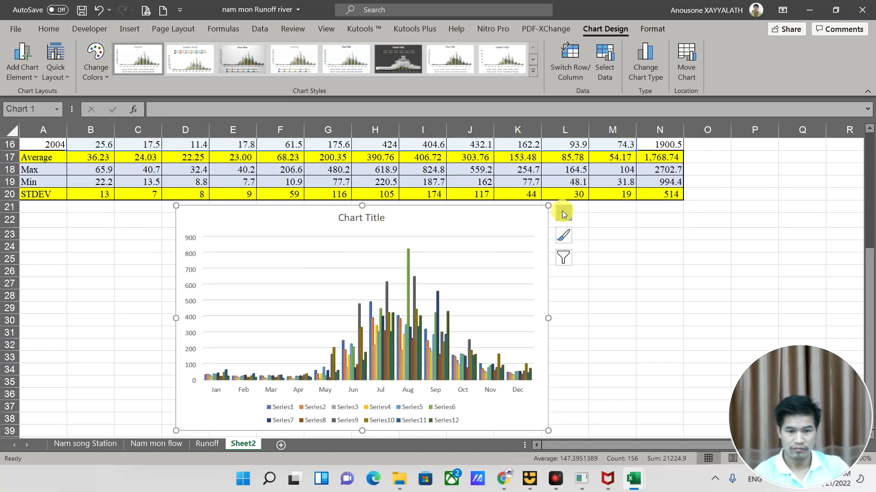
Edit the chart's source data so the first series takes its name from cell A5 (1990)
click(601, 53)
click(189, 263)
click(243, 261)
click(221, 245)
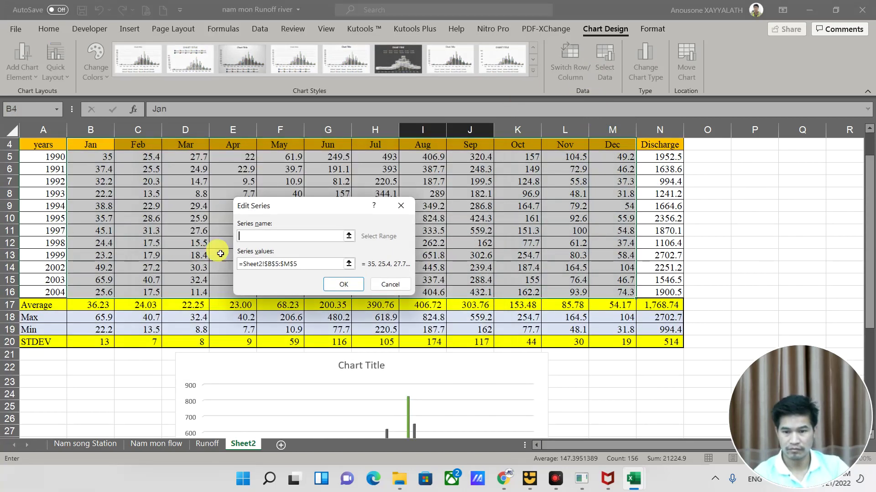
scroll(87, 228, up, 1)
click(43, 202)
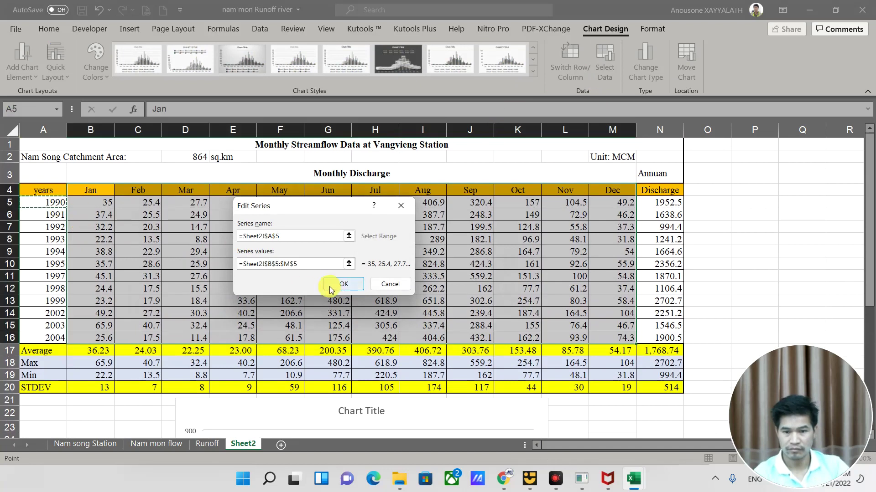
click(344, 284)
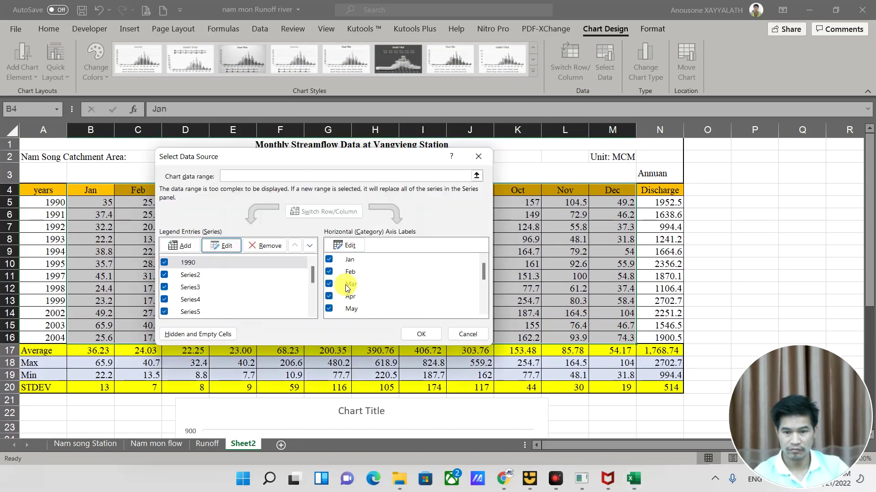
Name the second and third series from cells A6 (1991) and A7 (1992), keeping both series included in the chart
click(167, 275)
click(228, 245)
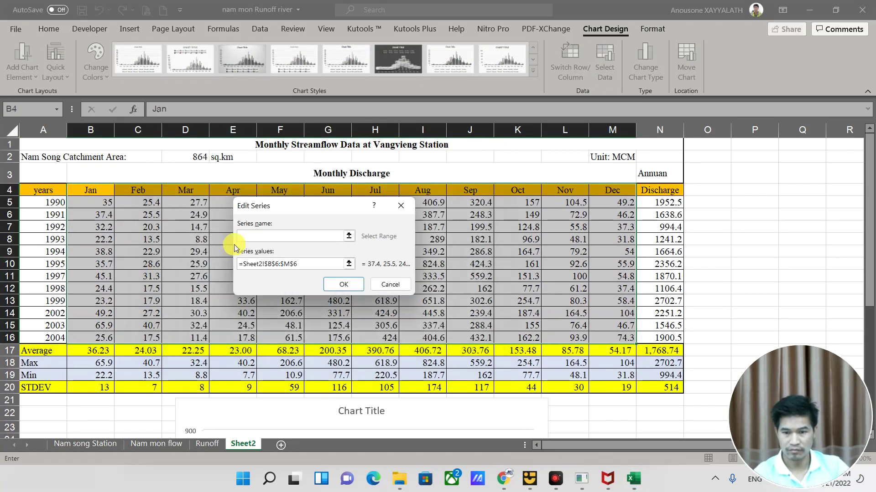
click(51, 214)
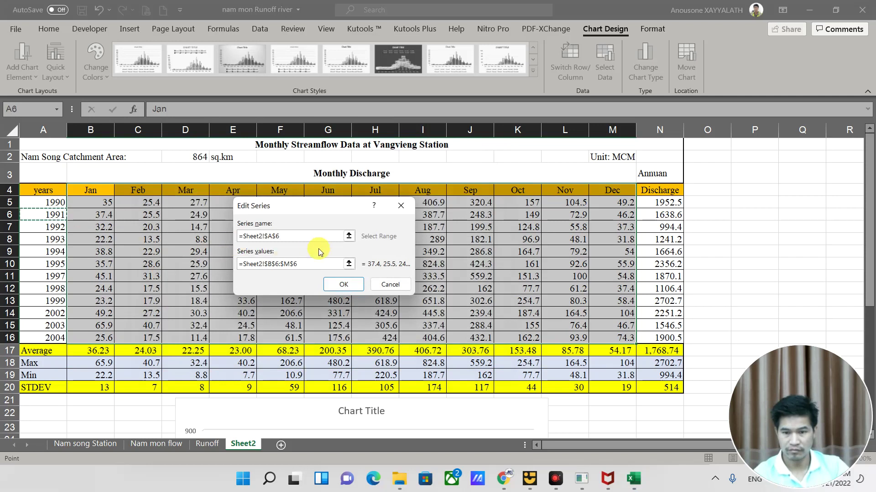
click(343, 284)
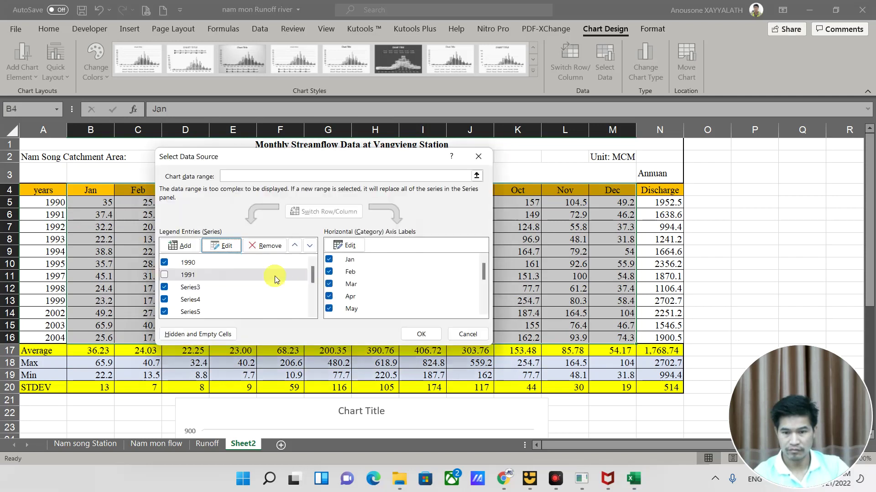
click(171, 286)
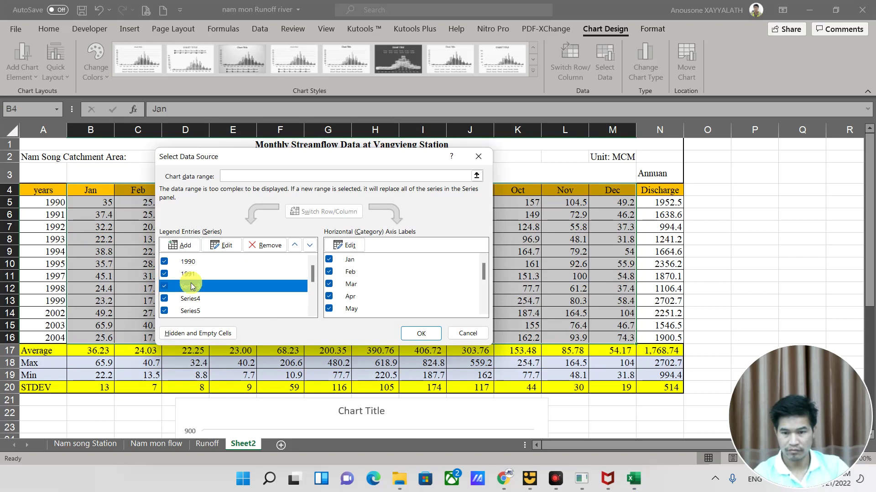
click(222, 245)
click(57, 230)
click(344, 284)
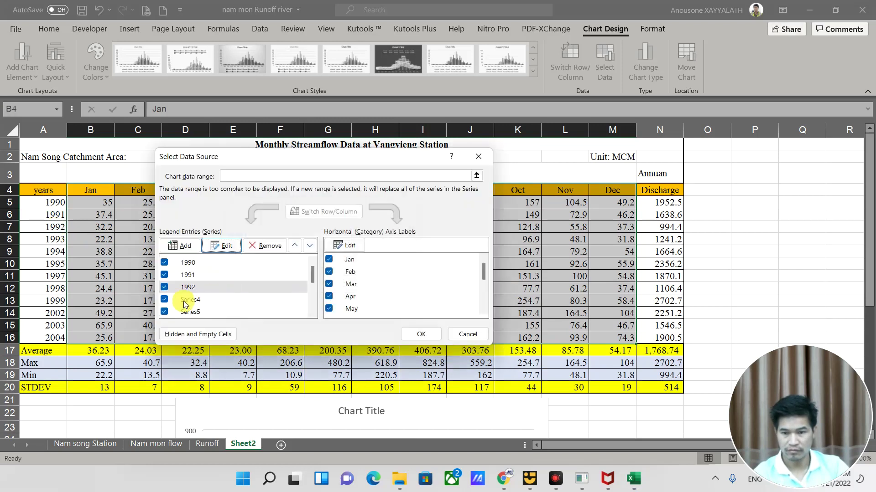
Name the fourth and fifth series from cells A8 (1993) and A9 (1994)
click(186, 301)
click(223, 246)
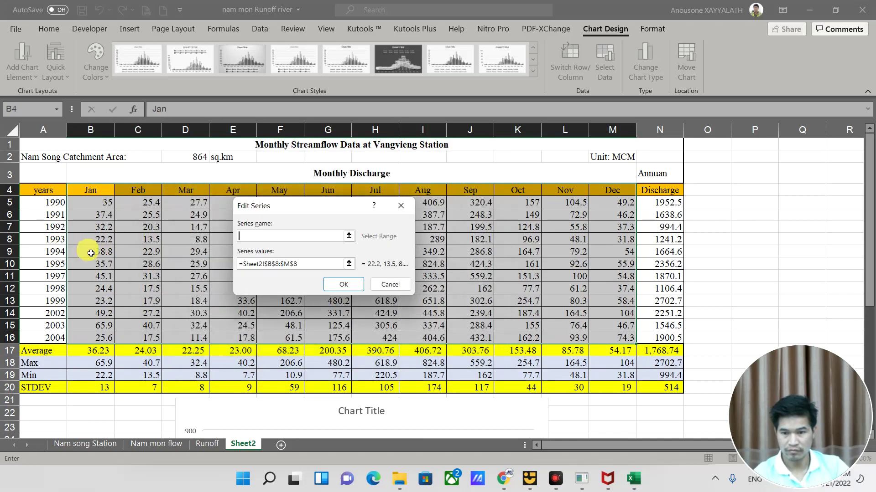
click(57, 239)
click(344, 284)
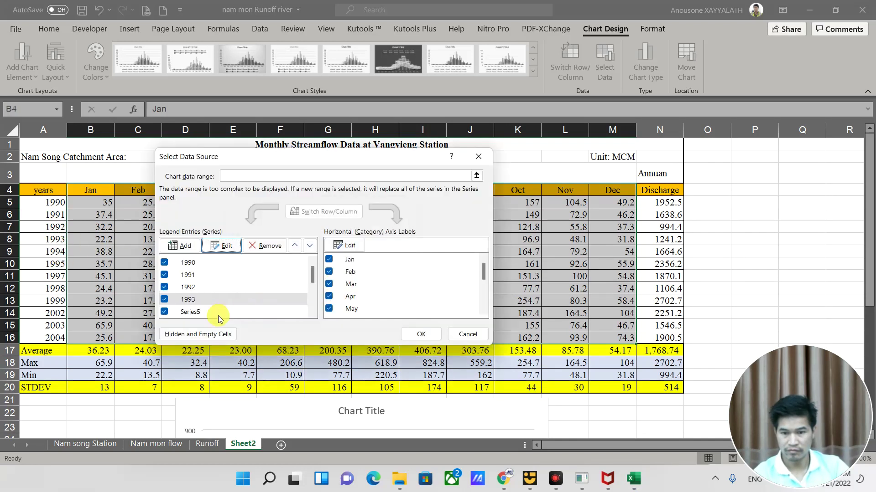
scroll(214, 301, down, 1)
click(187, 284)
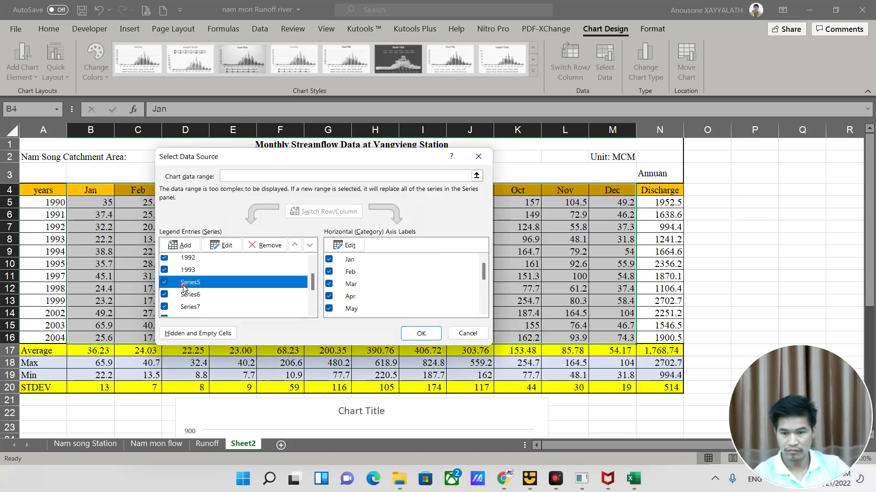
click(222, 246)
click(58, 251)
click(344, 285)
Name the sixth and seventh series from cells A10 (1995) and A11 (1997)
click(197, 296)
click(222, 245)
click(71, 268)
click(344, 284)
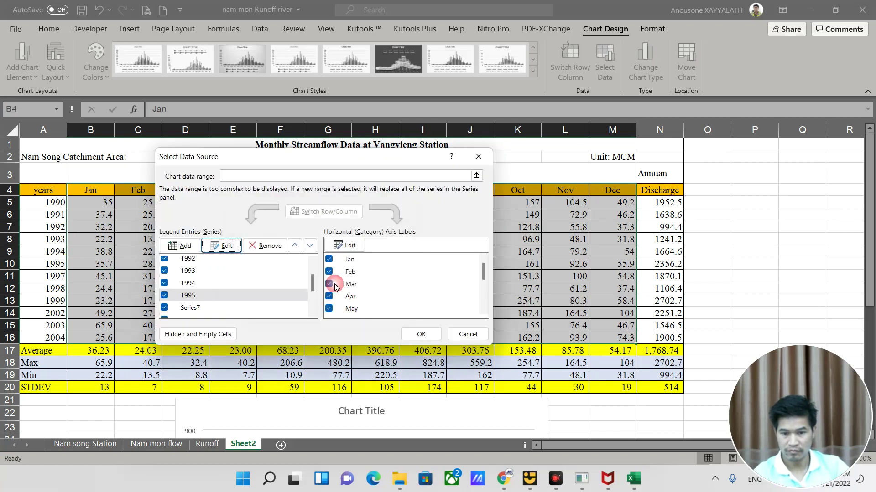
click(185, 308)
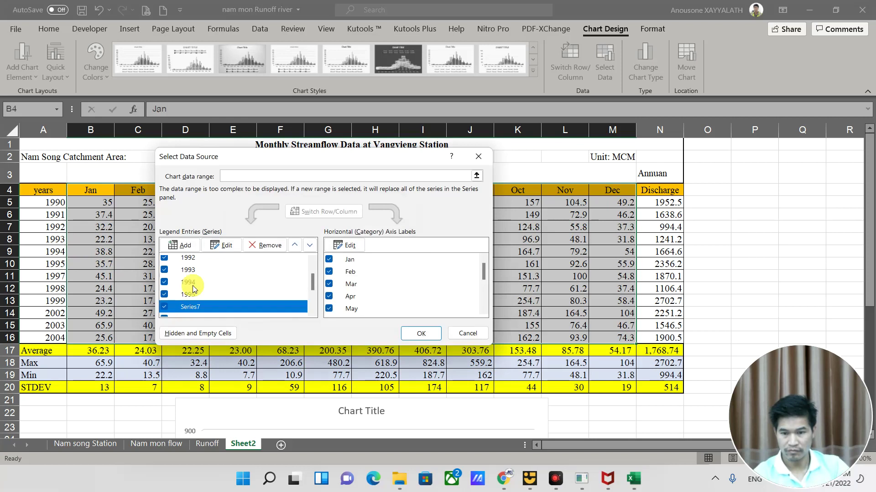
click(225, 246)
click(55, 276)
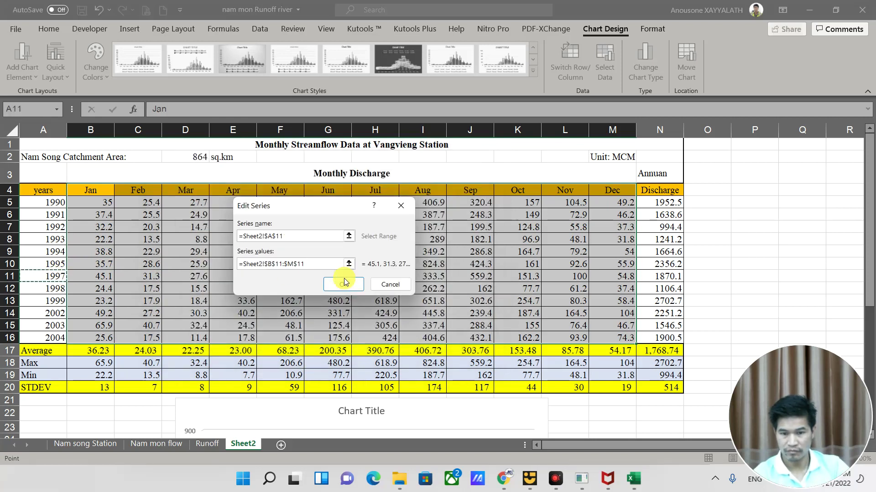
click(345, 282)
Name the eighth and ninth series from cells A12 (1998) and A13 (1999)
scroll(192, 296, down, 2)
scroll(192, 294, up, 1)
click(194, 275)
click(222, 246)
click(60, 288)
click(343, 284)
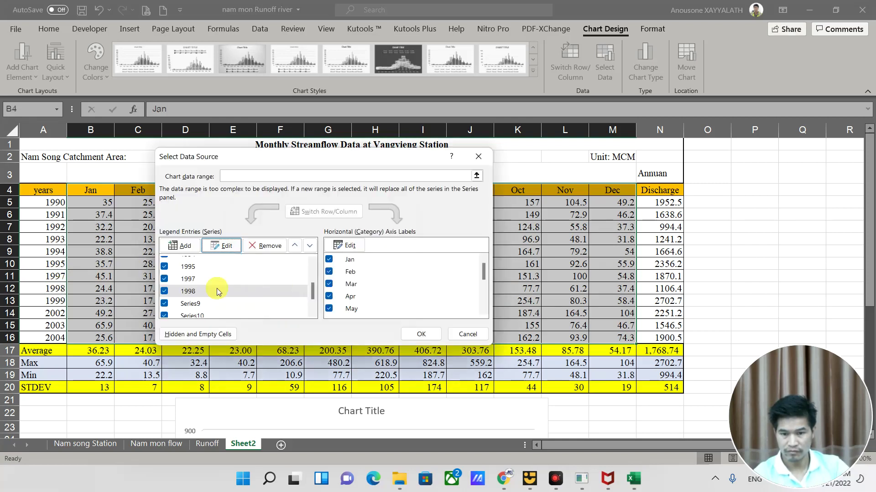
click(190, 302)
click(222, 246)
click(61, 301)
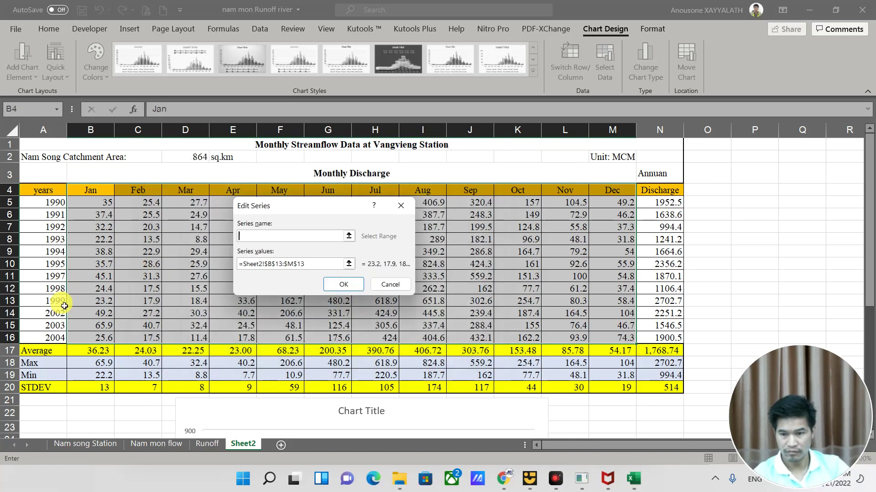
click(343, 284)
Name the tenth and eleventh series from cells A14 (2002) and A15 (2003)
scroll(214, 294, down, 1)
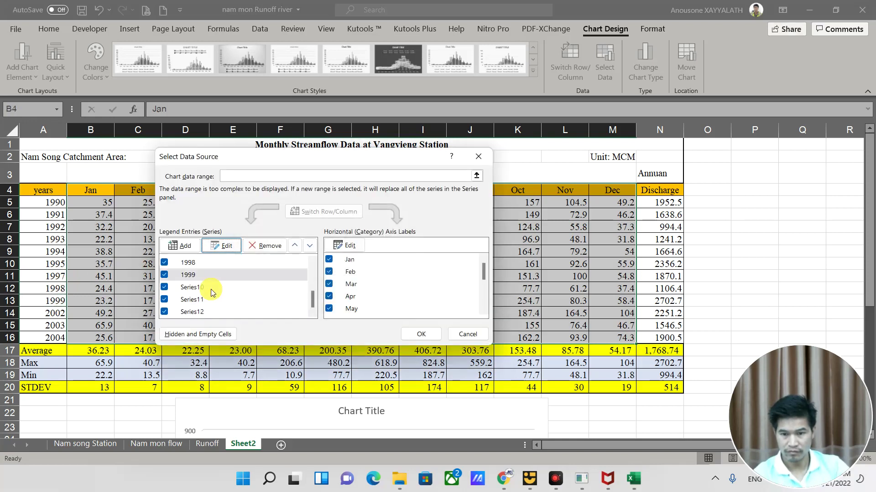
click(184, 287)
click(223, 245)
click(57, 313)
click(343, 284)
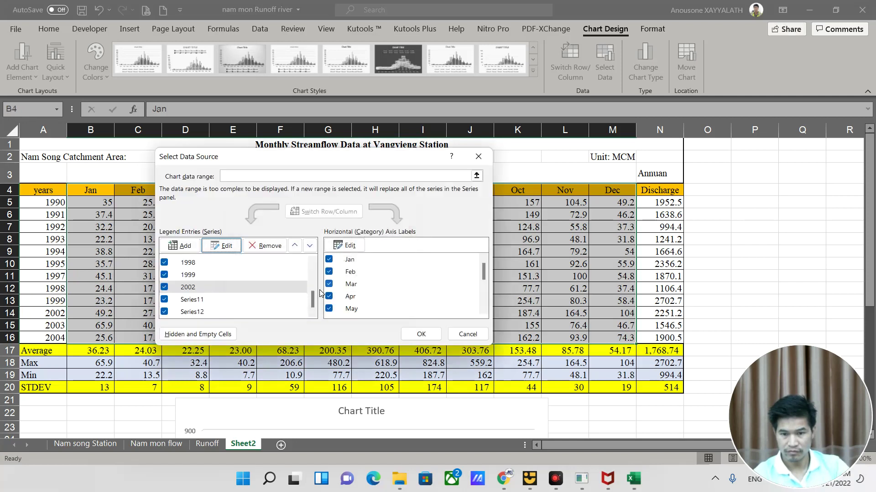
click(192, 299)
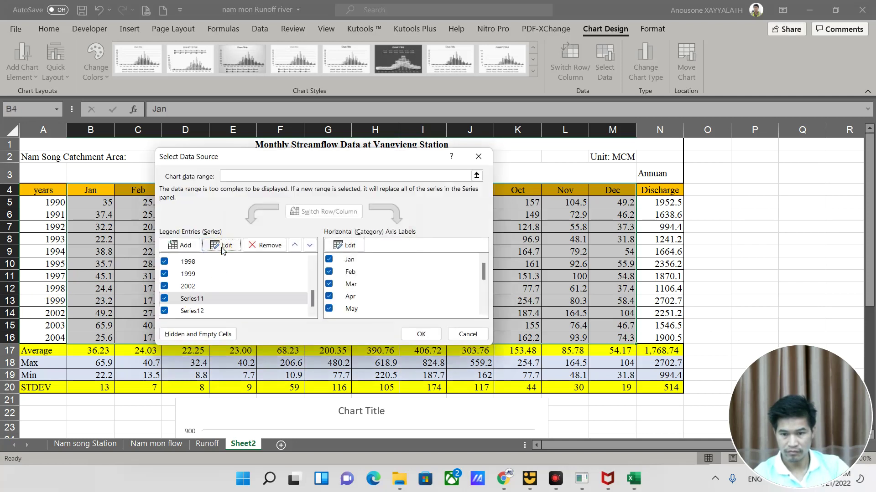
click(223, 249)
click(57, 327)
click(344, 284)
Name the twelfth series from cell A16 (2004) and apply the source data changes to the chart
click(185, 312)
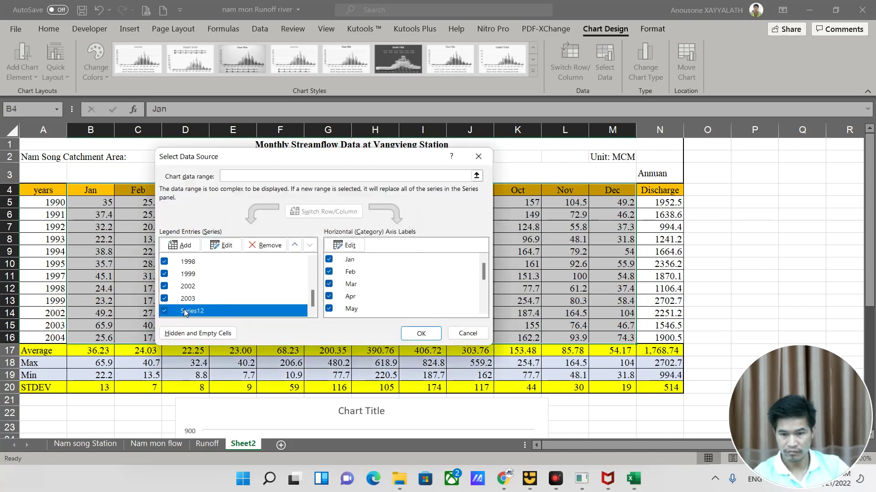
click(222, 246)
click(56, 339)
click(343, 286)
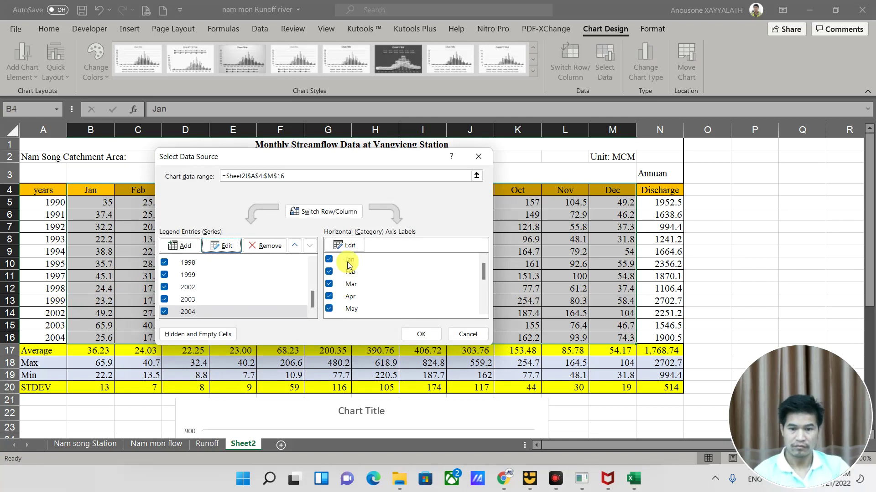
click(420, 335)
Make the chart taller by extending its lower edge to about row 40
scroll(365, 406, down, 5)
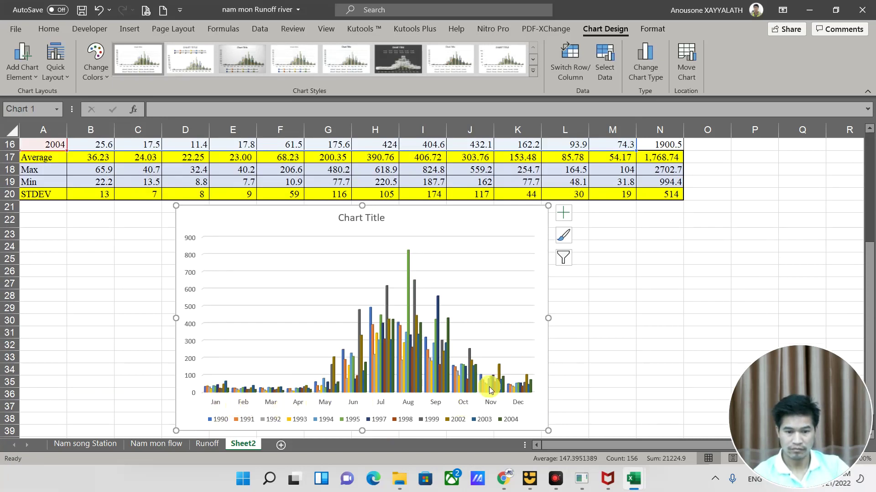
scroll(474, 374, down, 1)
drag(362, 393, 367, 409)
Place the chart's legend on the right side of the plot
click(563, 176)
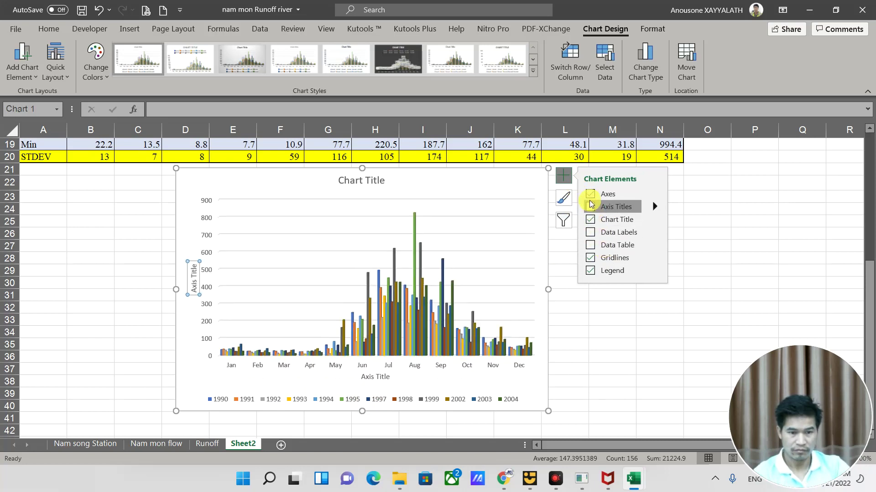
click(655, 270)
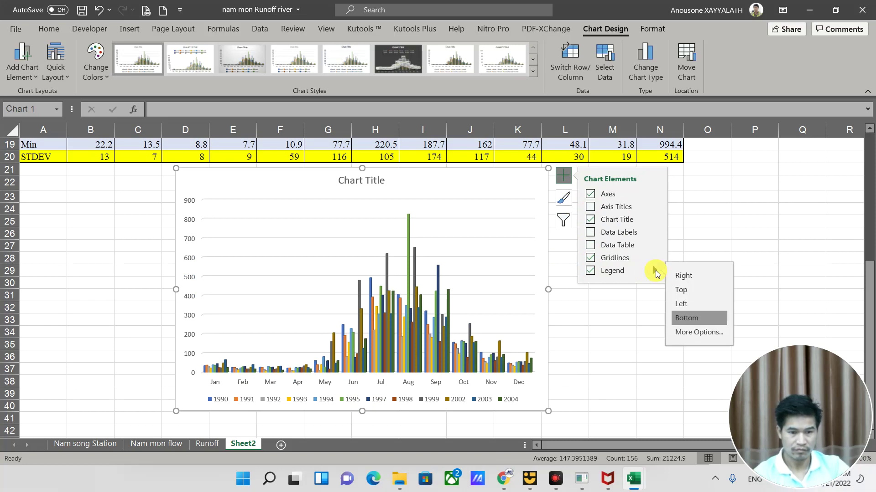
click(684, 277)
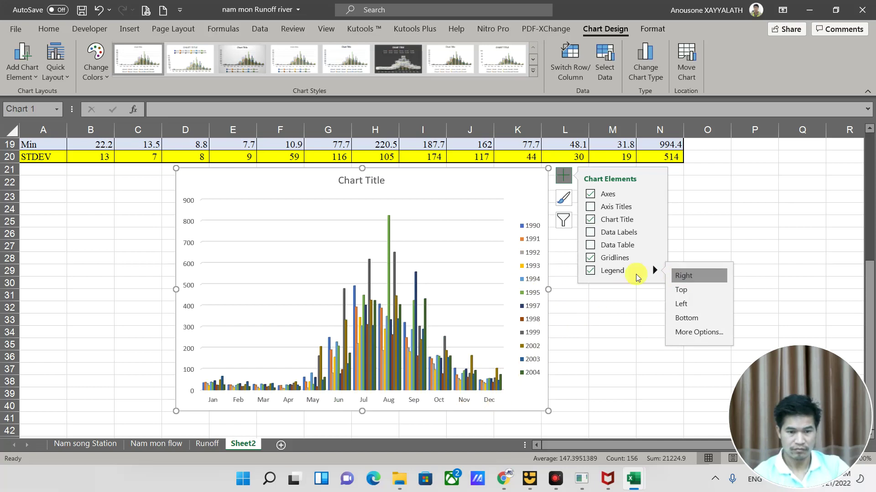
click(593, 327)
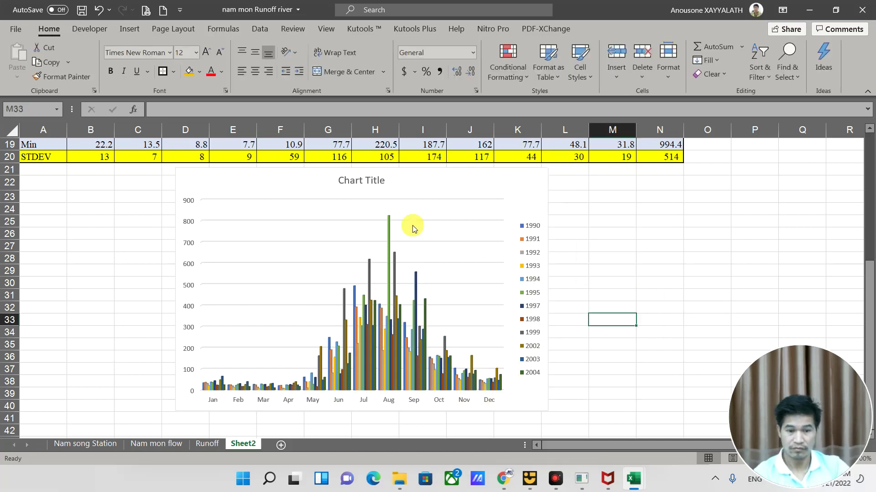
Add axis titles to both axes of the chart
click(386, 187)
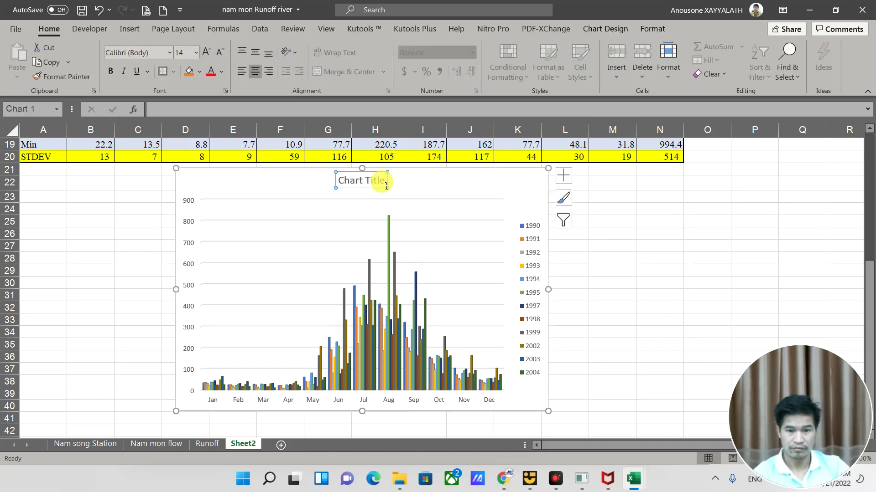
click(568, 182)
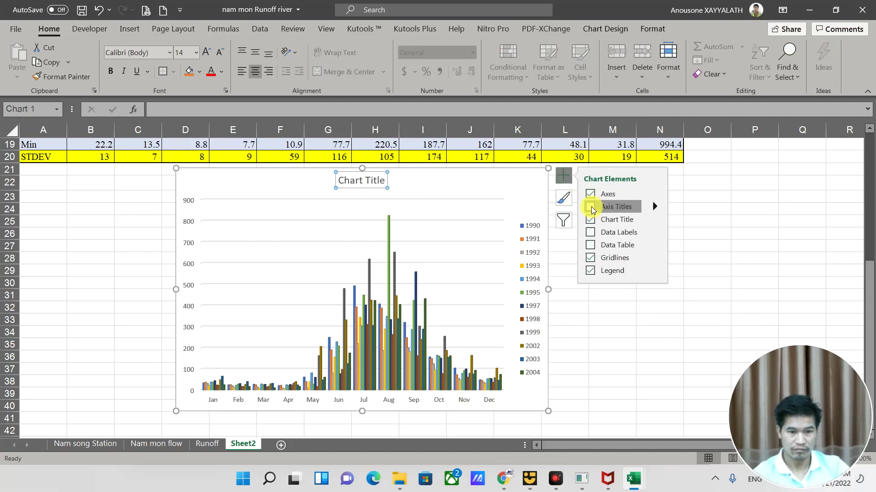
click(591, 207)
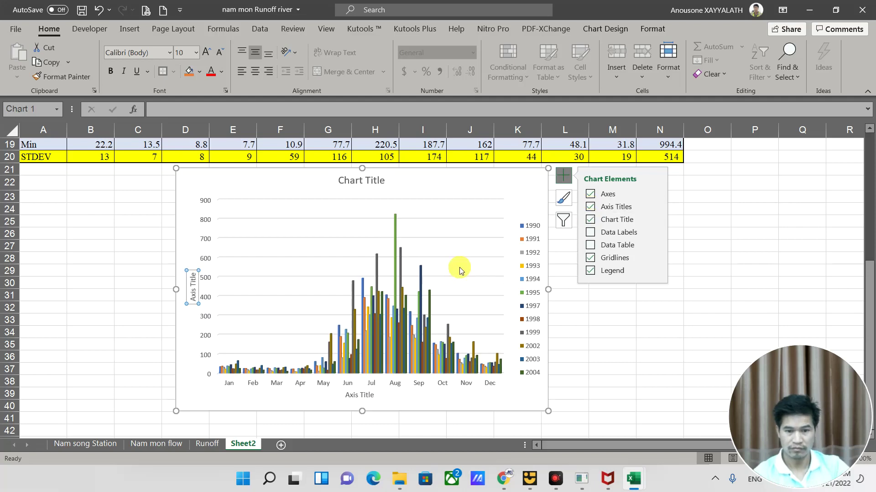
Copy the heading text "Monthly Streamflow Data at Vangvieng Station" from cell A1
click(361, 181)
scroll(380, 225, up, 2)
scroll(383, 225, up, 5)
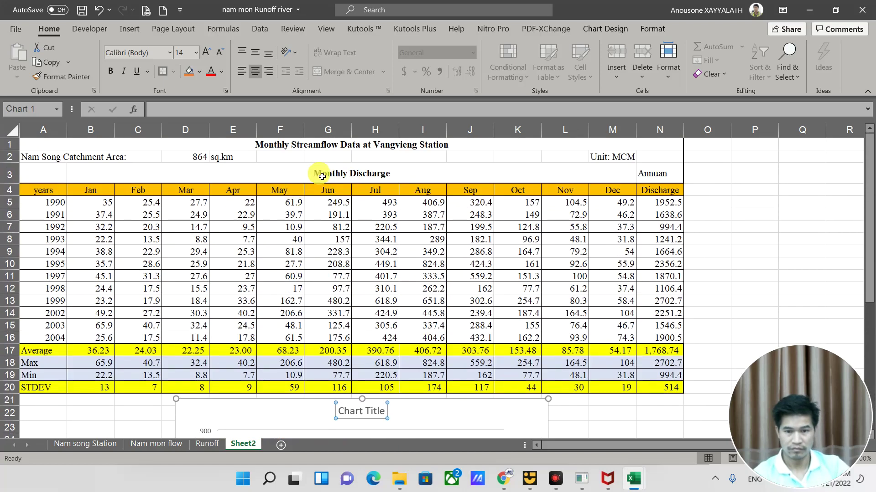
click(262, 148)
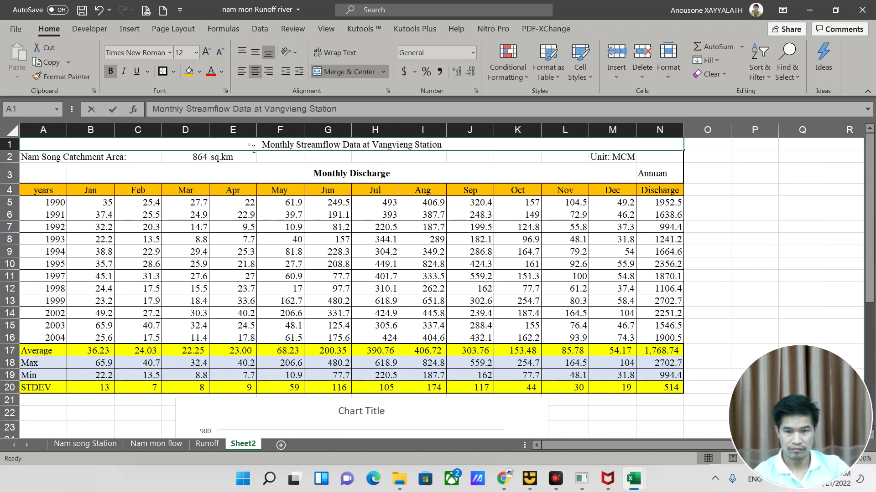
double_click(252, 148)
drag(275, 145, 383, 145)
drag(262, 145, 443, 145)
key(ctrl+c)
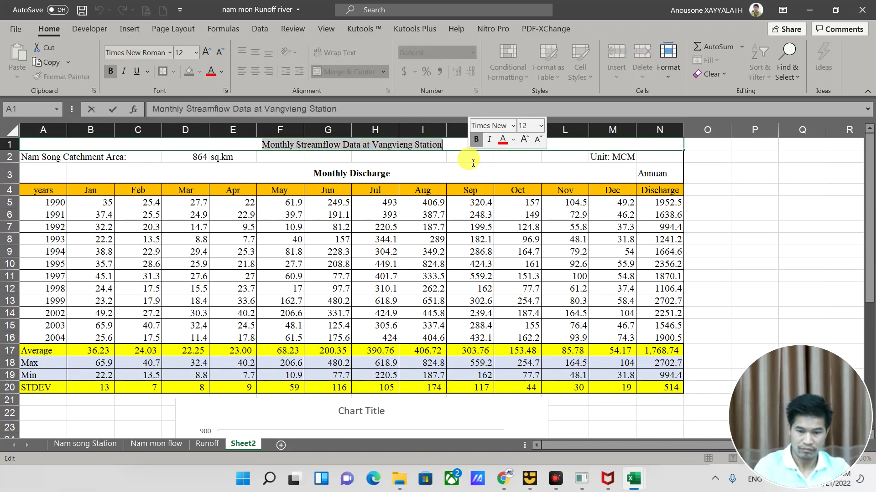
Change the chart title to "Monthly Streamflow Data at Vangvieng Station Chart" using the copied heading text
scroll(471, 252, down, 4)
click(359, 256)
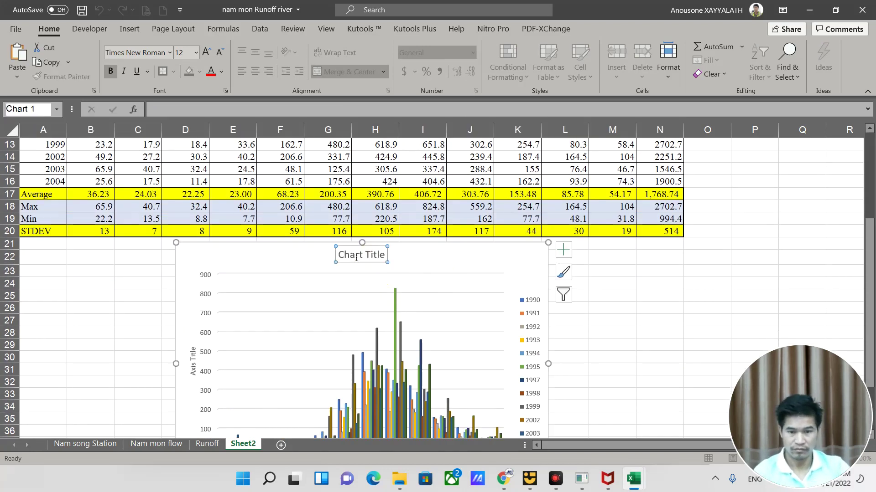
double_click(359, 256)
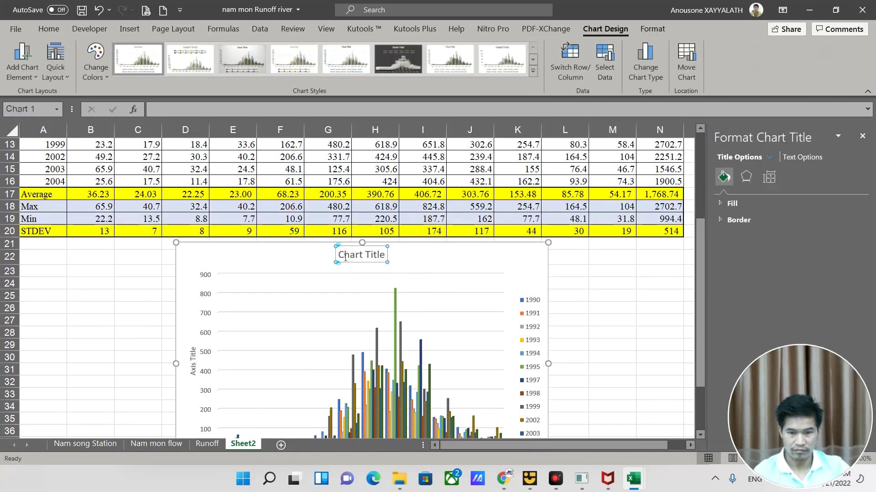
drag(386, 258, 388, 259)
key(BackSpace)
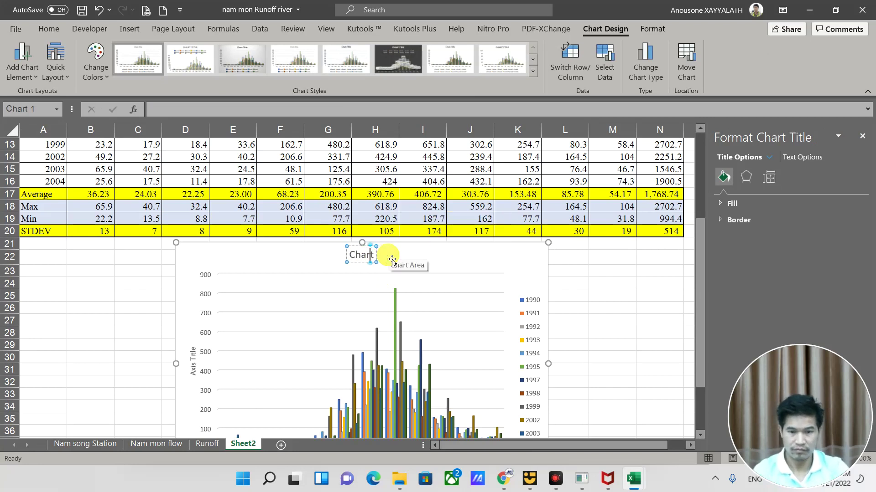
key(Home)
key(ctrl+v)
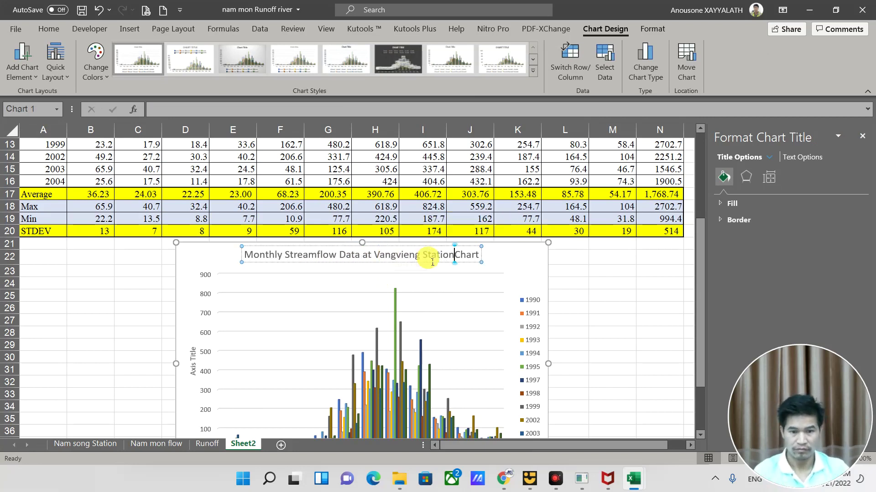
key(BackSpace)
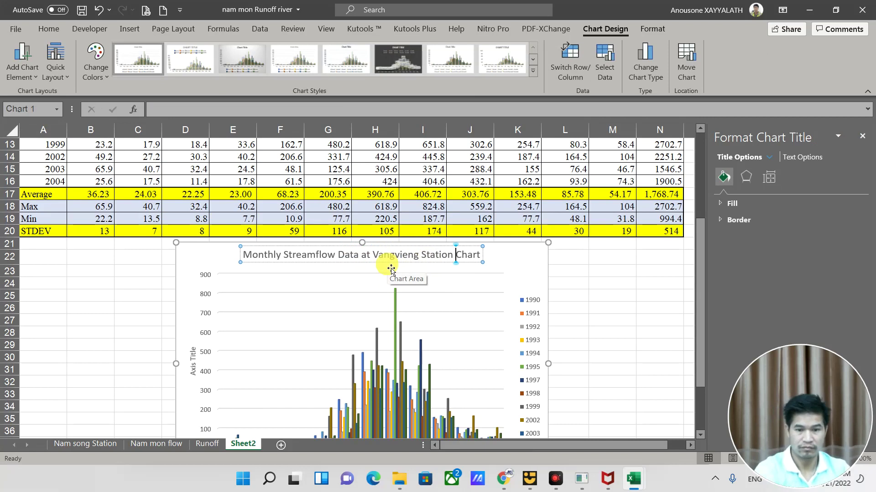
click(257, 322)
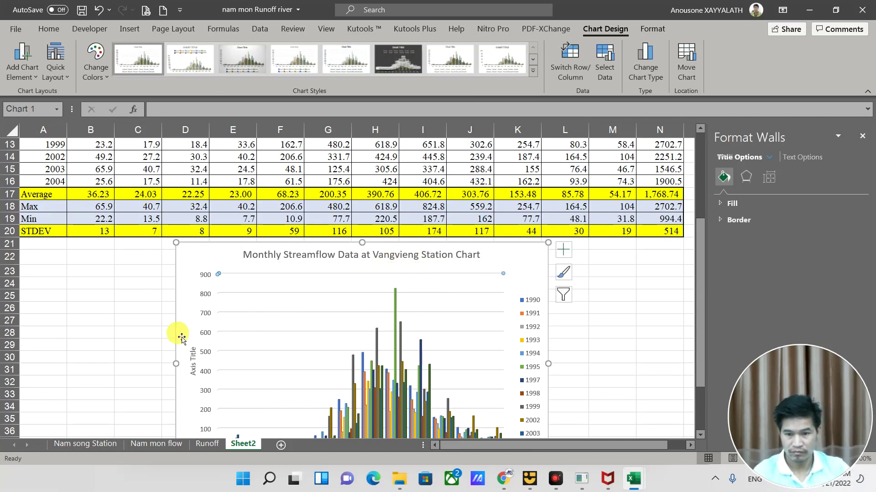
Replace the vertical axis title with "Flow (m³/sec)", with the 3 as a superscript
click(197, 366)
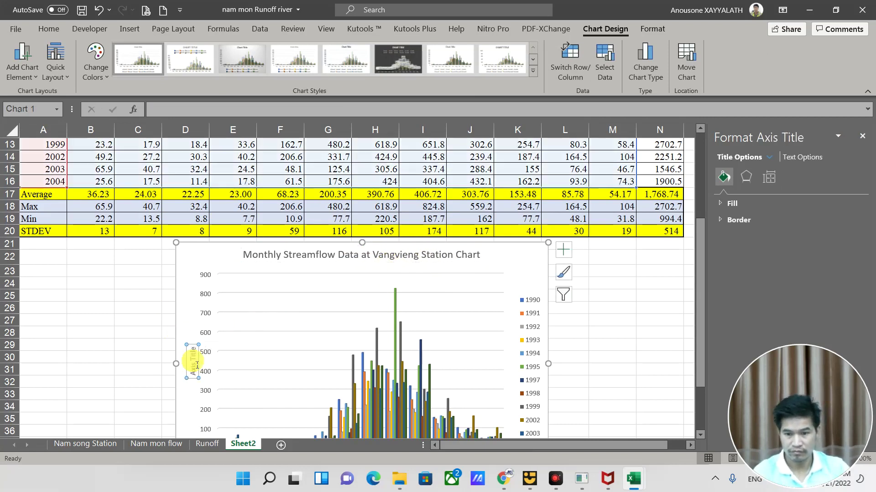
click(197, 357)
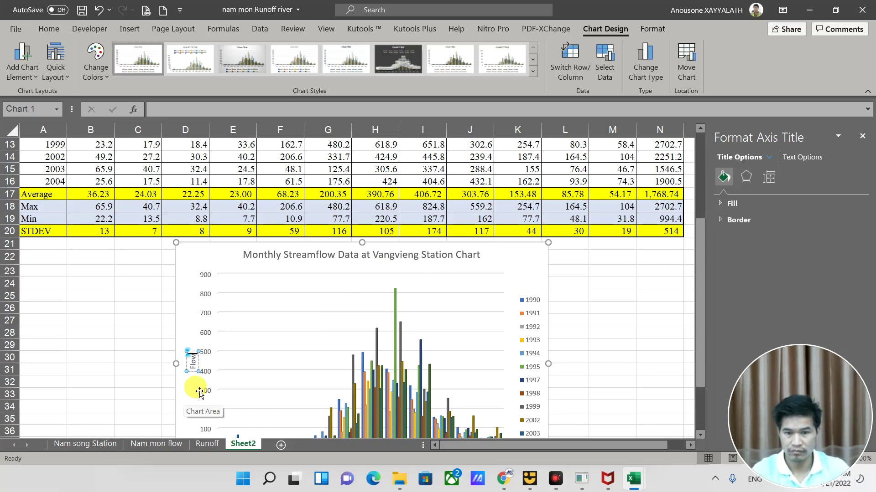
scroll(269, 285, up, 4)
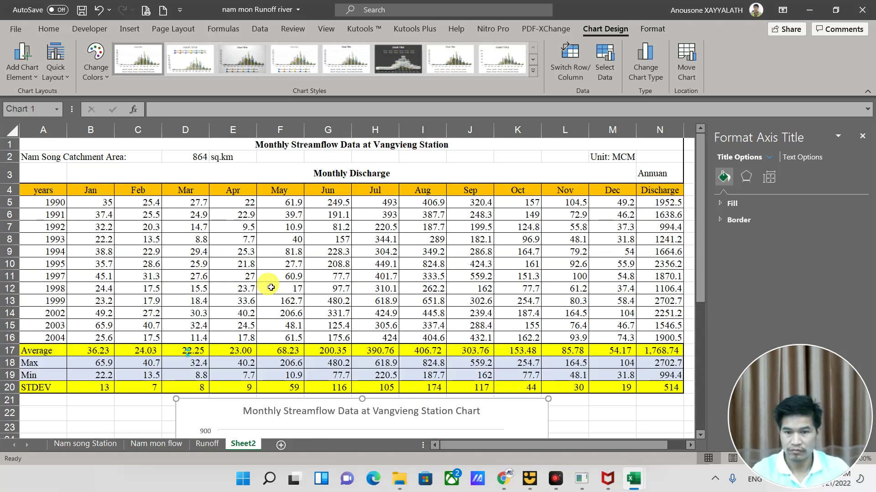
scroll(271, 288, down, 1)
scroll(271, 287, down, 1)
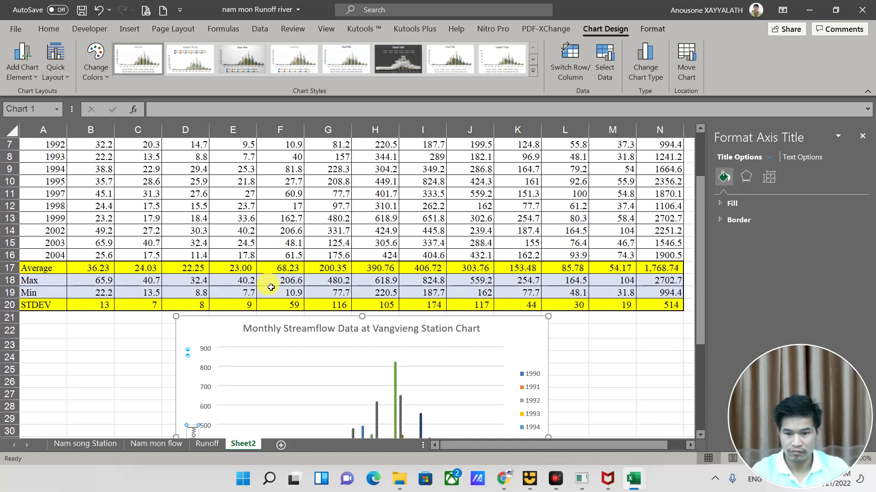
scroll(271, 287, down, 2)
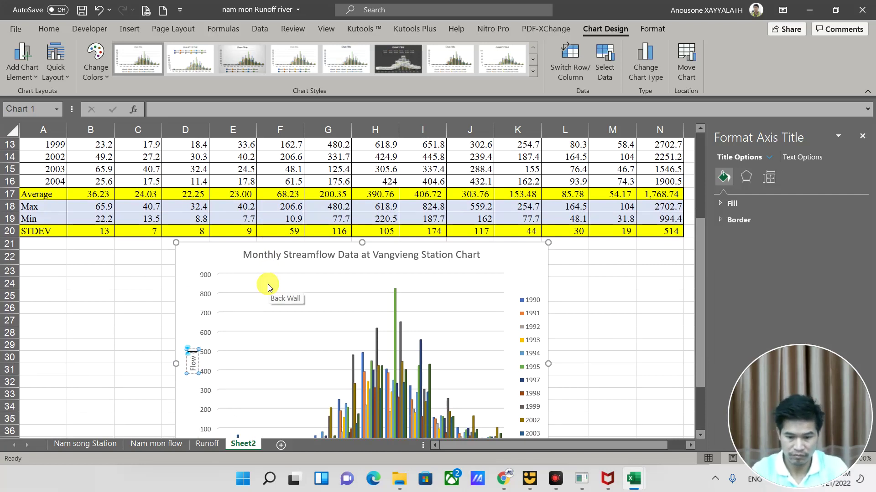
text((m)
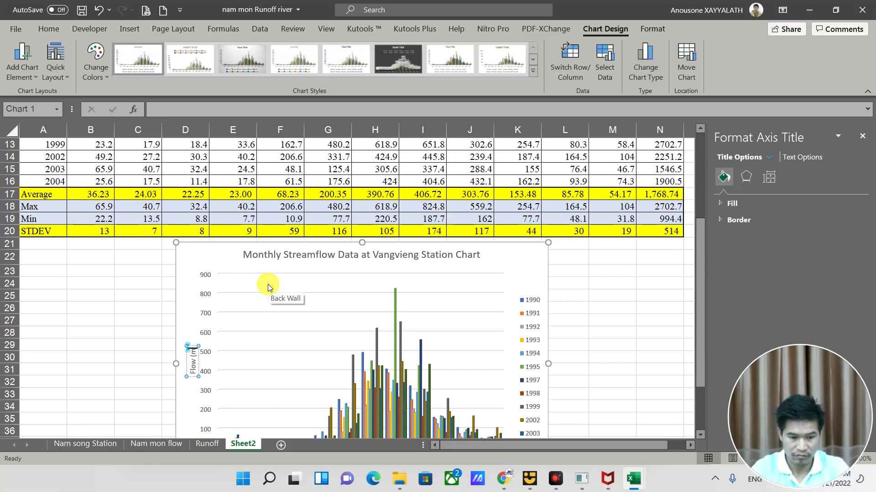
text(3)
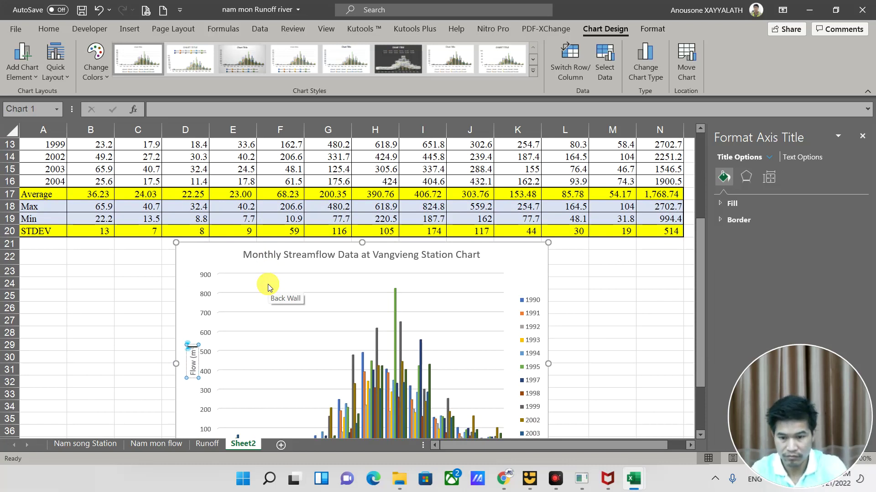
text(/sec))
click(425, 294)
Replace the horizontal axis title with "Monthly"
scroll(397, 301, down, 3)
click(357, 361)
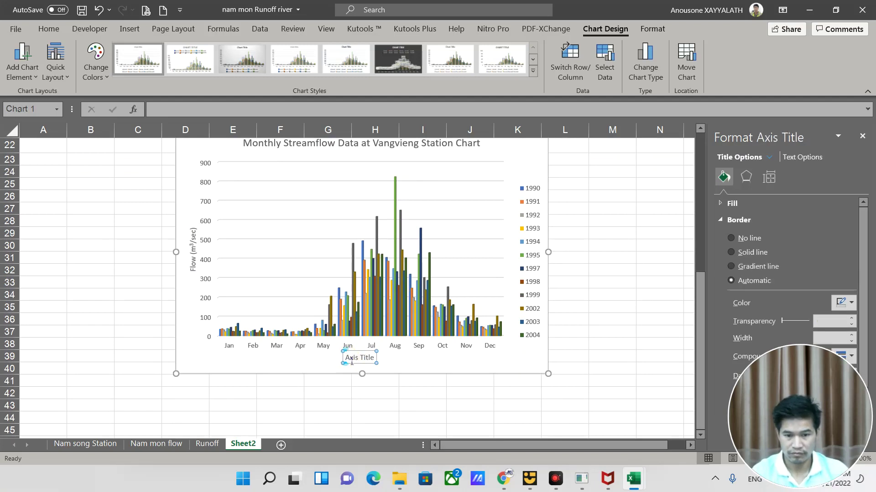
drag(351, 363, 391, 361)
key(Delete)
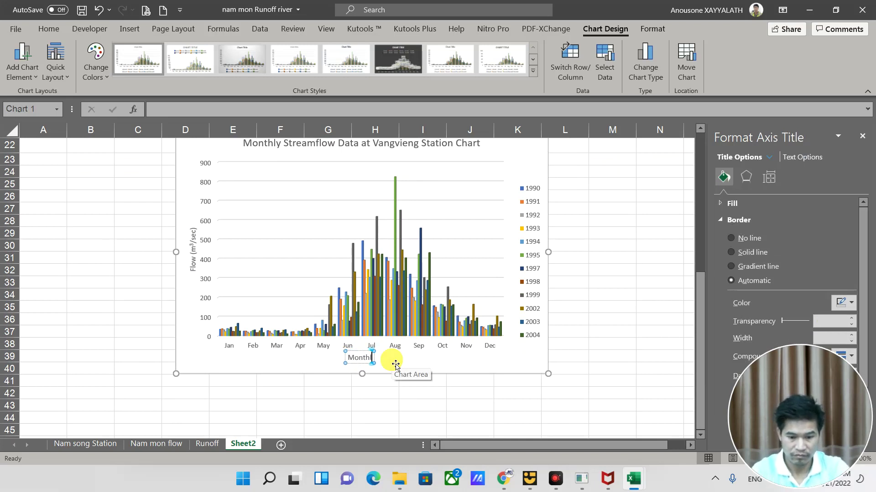
click(478, 359)
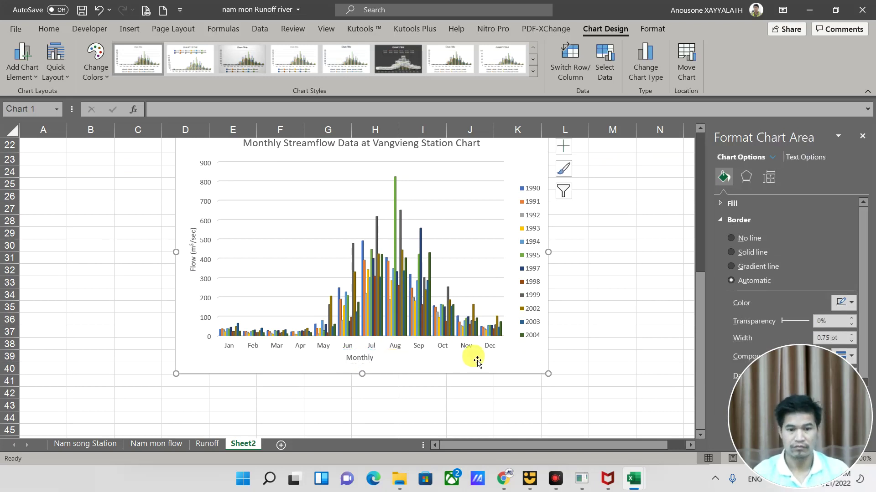
Format the month labels on the horizontal axis in Times New Roman with black text
click(402, 349)
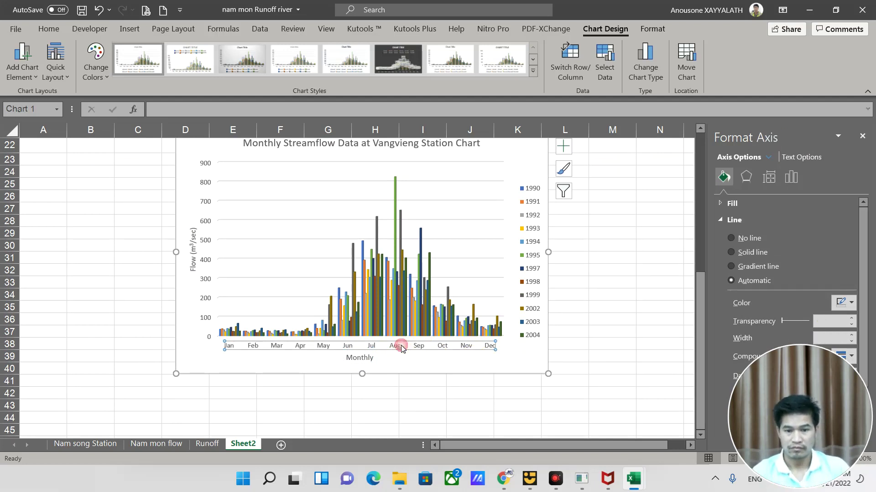
click(49, 29)
click(159, 53)
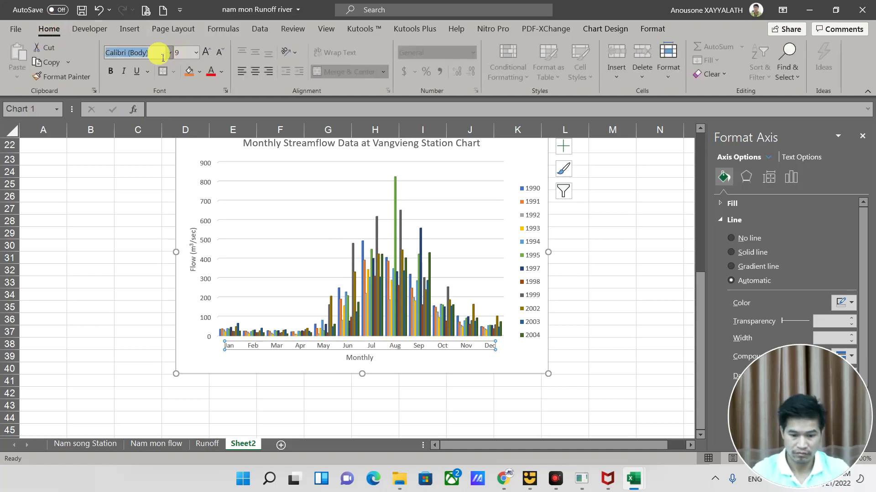
text(Times New Roman)
key(Return)
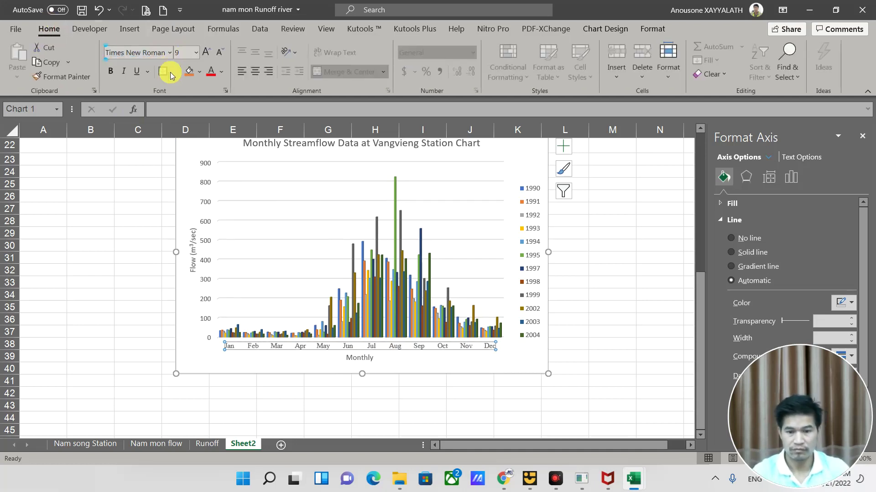
click(221, 74)
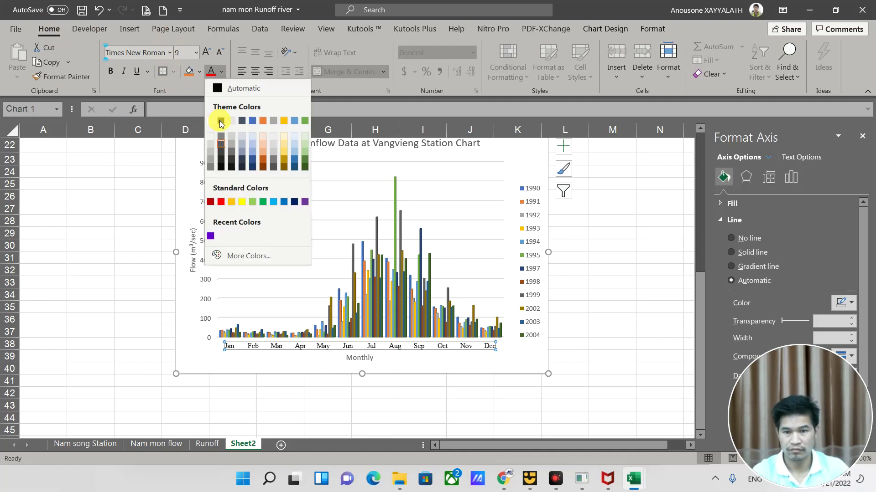
click(220, 120)
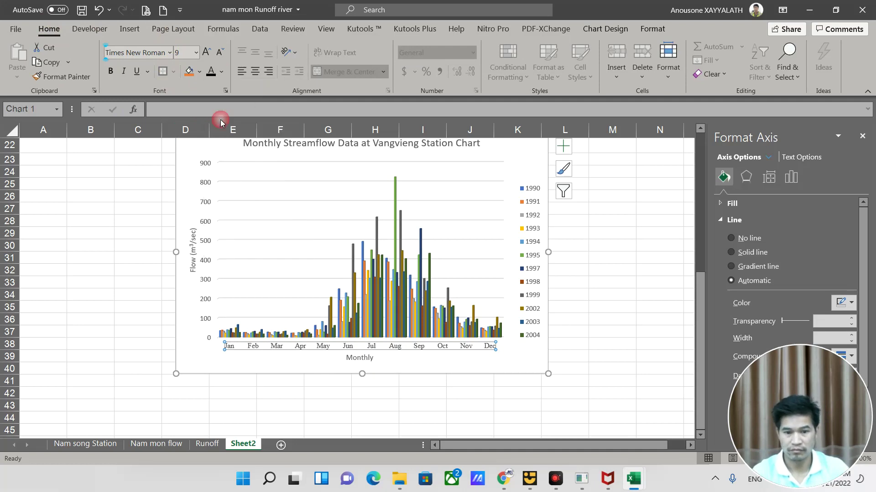
Format the "Monthly" axis title as bold, black, 10.5 pt Times New Roman
click(356, 359)
click(116, 72)
click(209, 73)
click(206, 52)
click(158, 53)
text(Tim)
key(Return)
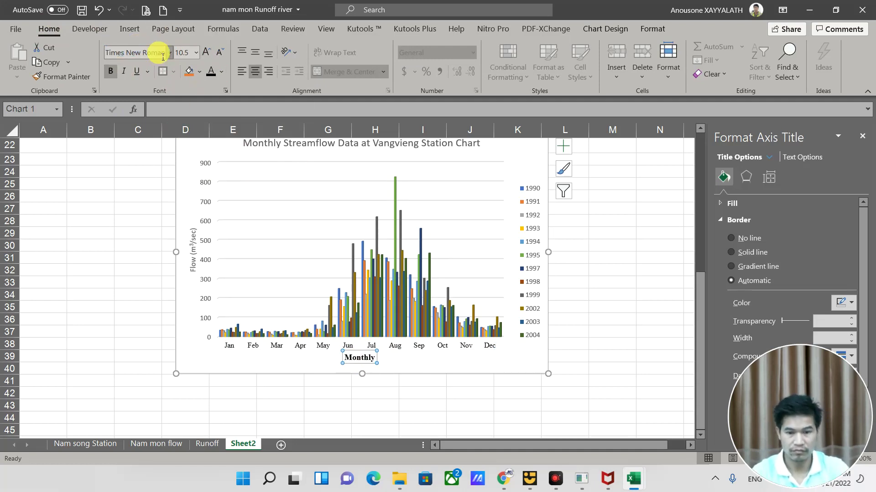
Set the vertical axis value labels and the legend text to black
click(206, 246)
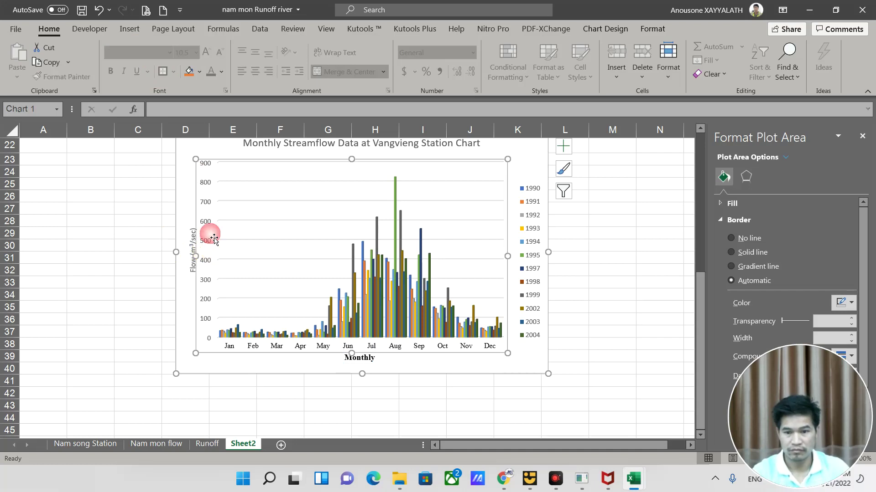
click(206, 226)
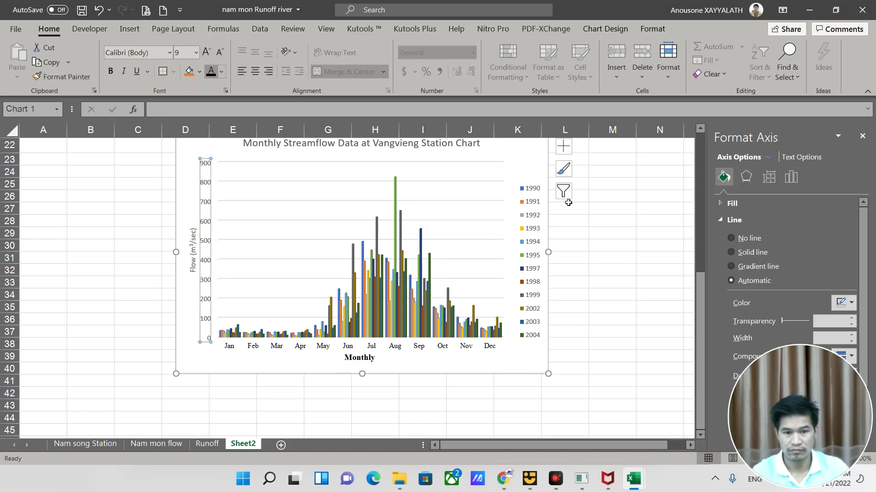
click(529, 194)
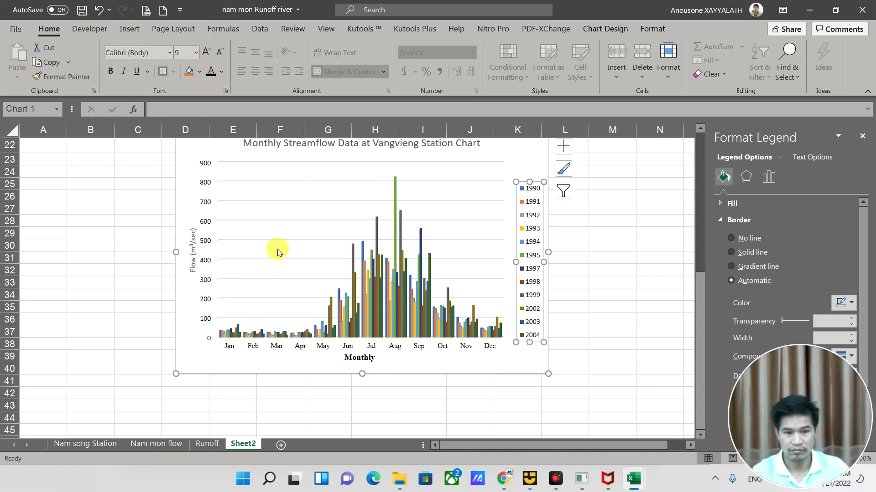
Format the "Flow (m³/sec)" axis title as bold, purple text at 10.5 pt
click(192, 240)
click(206, 51)
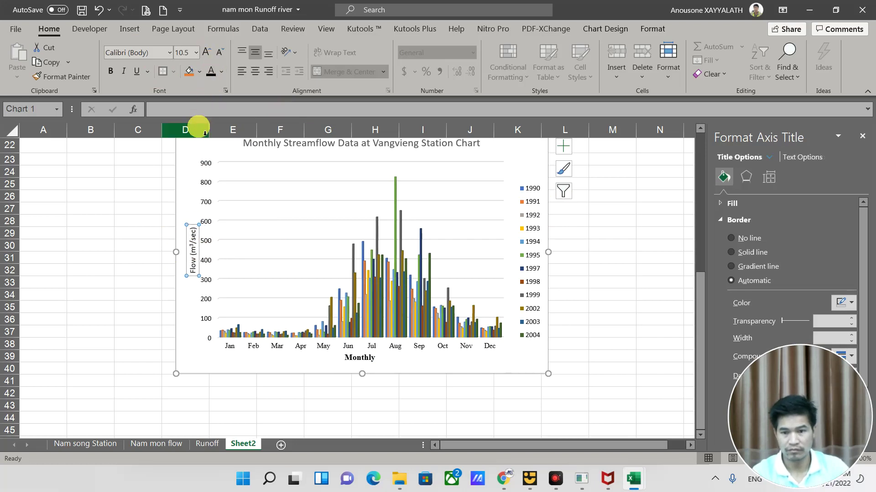
click(221, 71)
click(211, 235)
Make the chart title purple and bold, and deselect the chart
scroll(251, 223, up, 2)
click(280, 222)
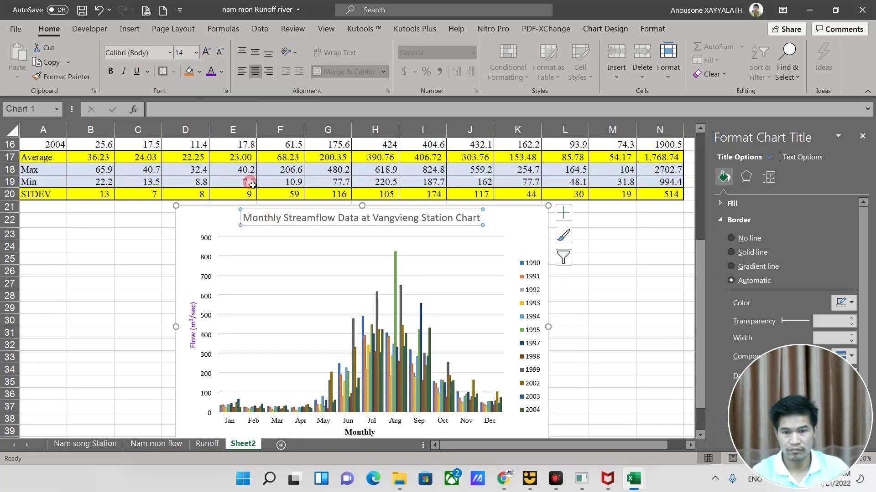
click(211, 72)
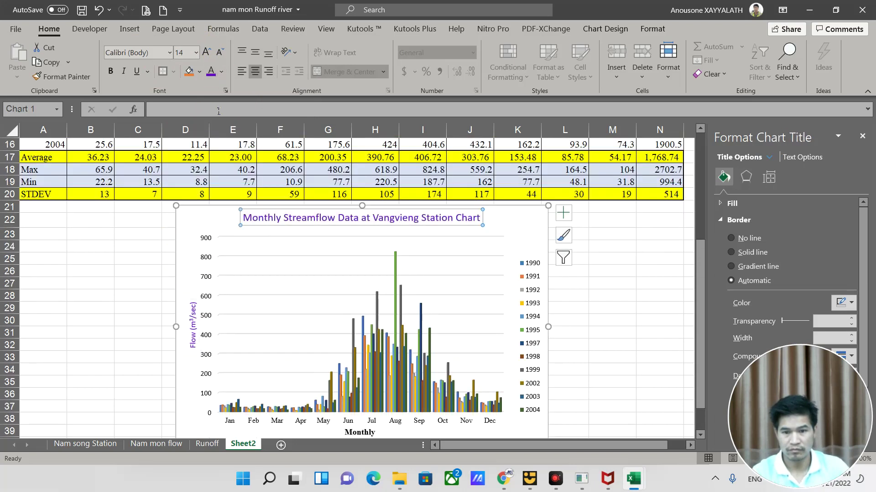
click(111, 72)
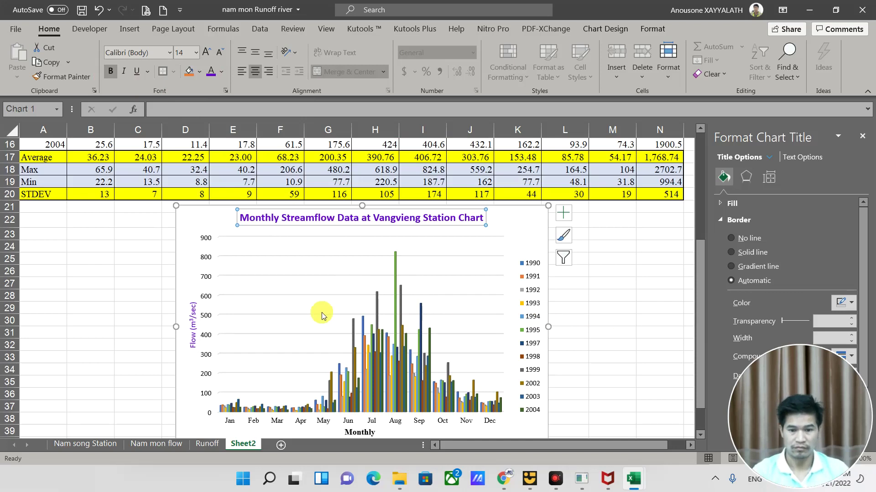
scroll(322, 315, up, 1)
scroll(322, 315, down, 3)
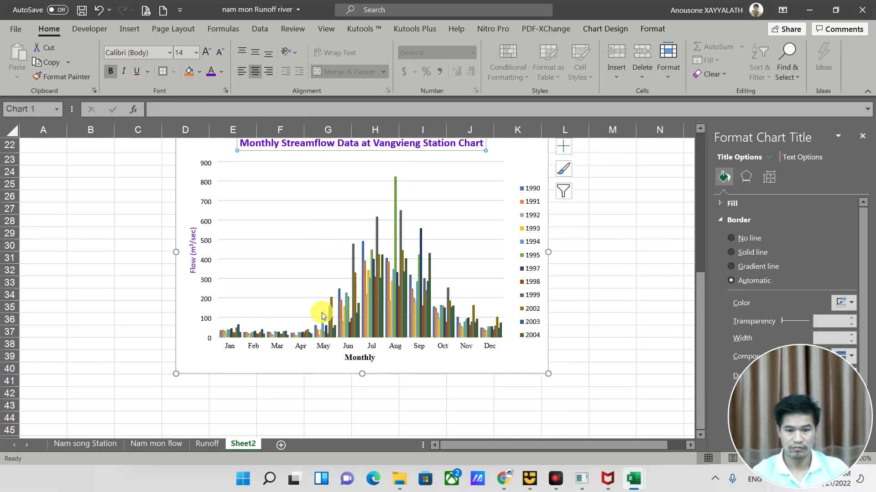
scroll(321, 313, up, 1)
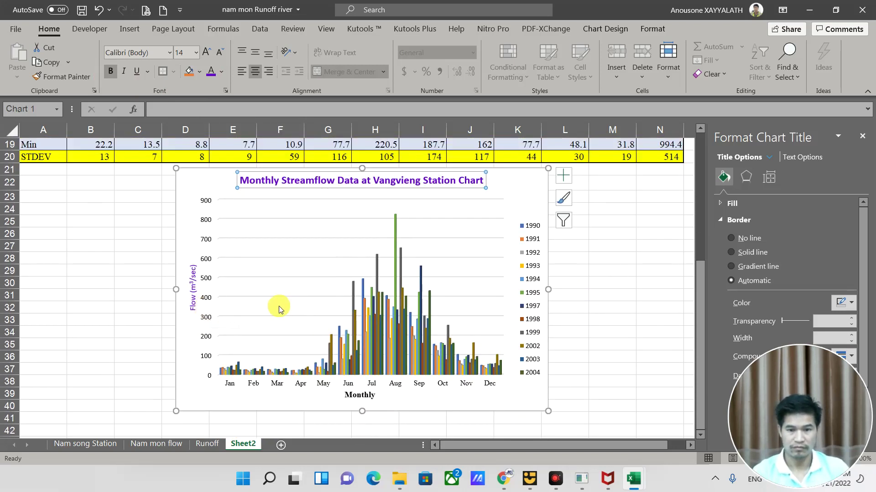
scroll(279, 309, up, 1)
click(130, 317)
click(614, 320)
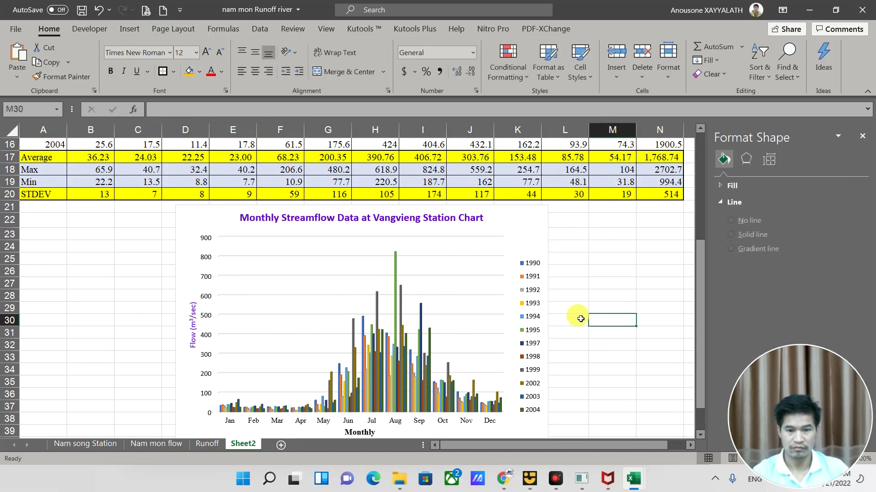
Insert a text box in the empty area of the streamflow chart's plot, above the January to May columns
scroll(580, 320, up, 2)
scroll(355, 255, down, 2)
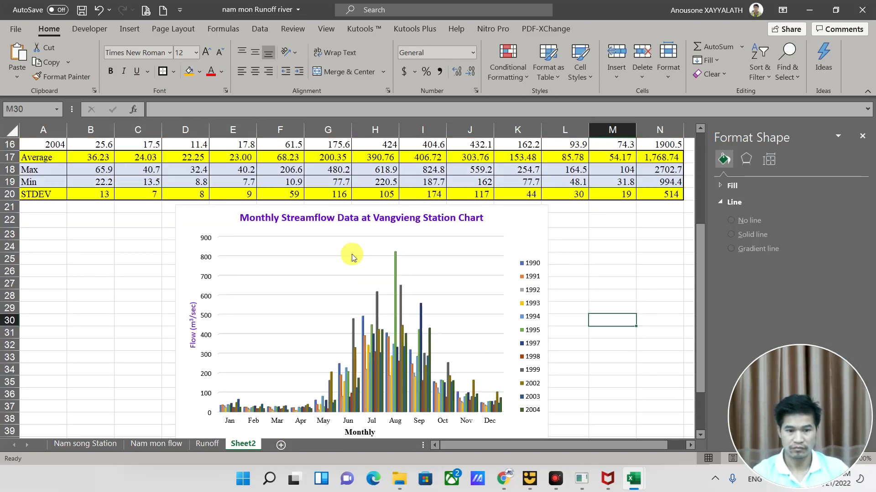
click(281, 276)
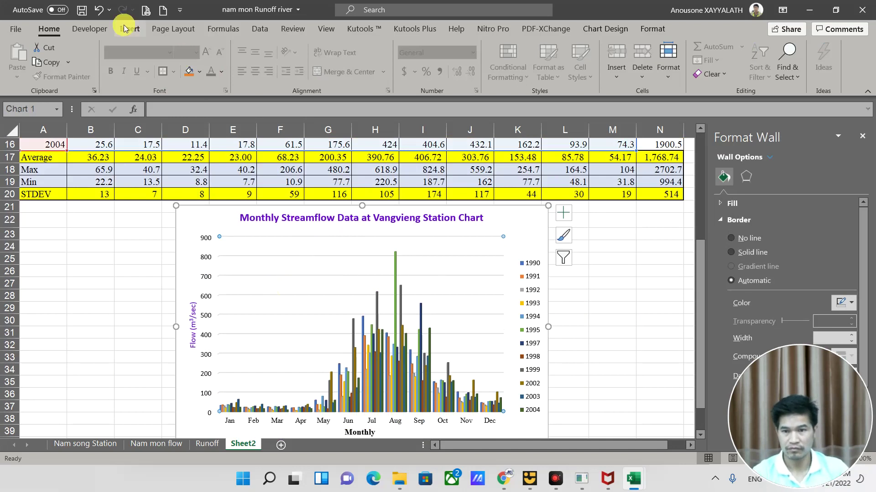
click(128, 29)
click(148, 74)
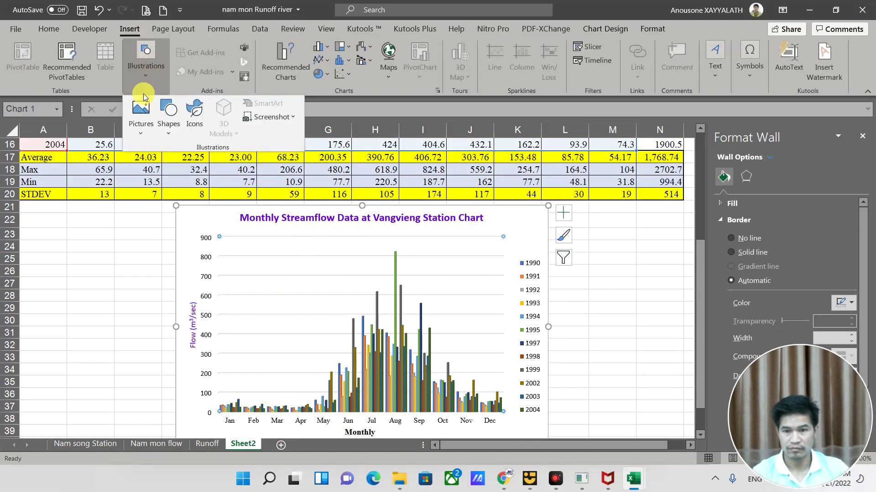
click(168, 118)
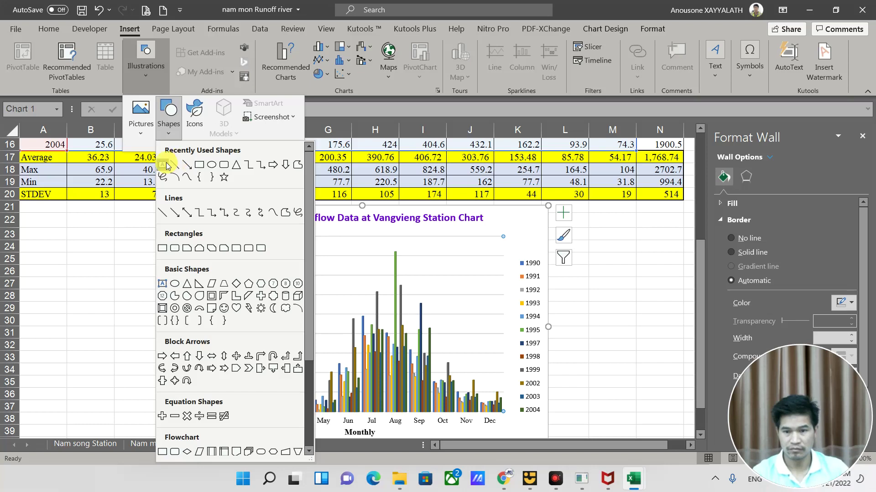
click(163, 166)
drag(239, 260, 352, 302)
Enter "Annaul = 1,768.74" in the text box, taking the value from the Average row's Discharge column
scroll(483, 237, up, 1)
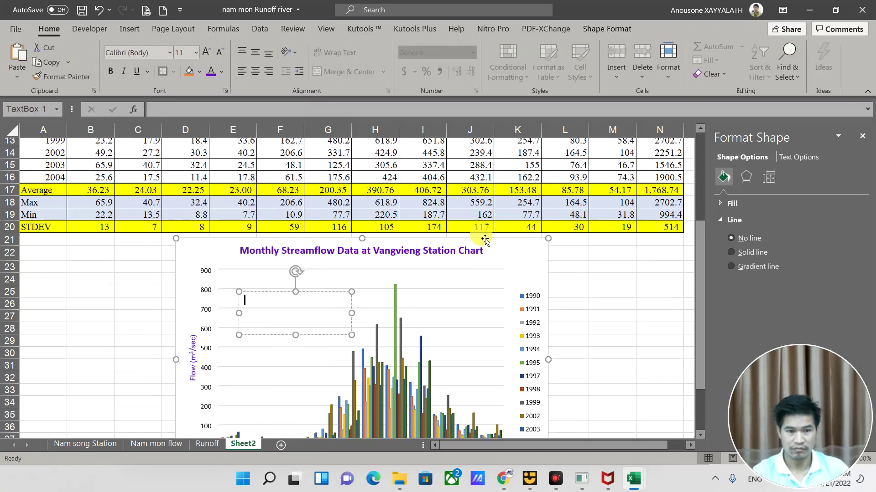
scroll(483, 237, up, 4)
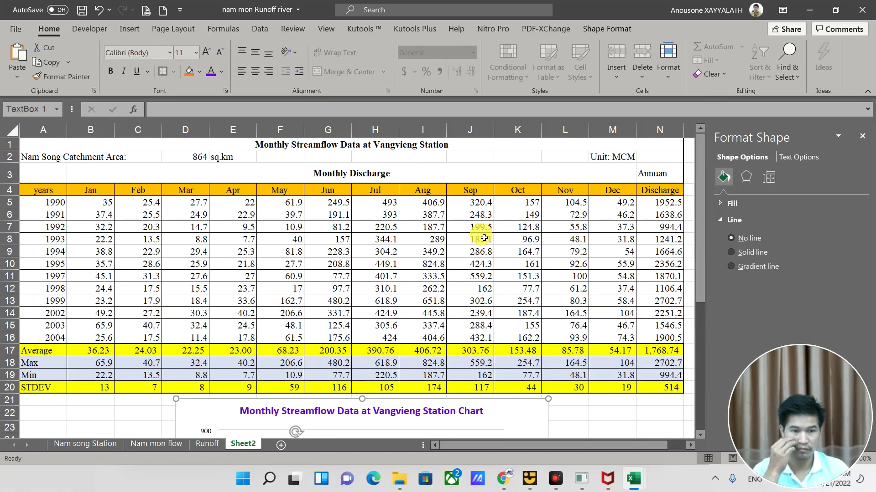
scroll(484, 237, down, 4)
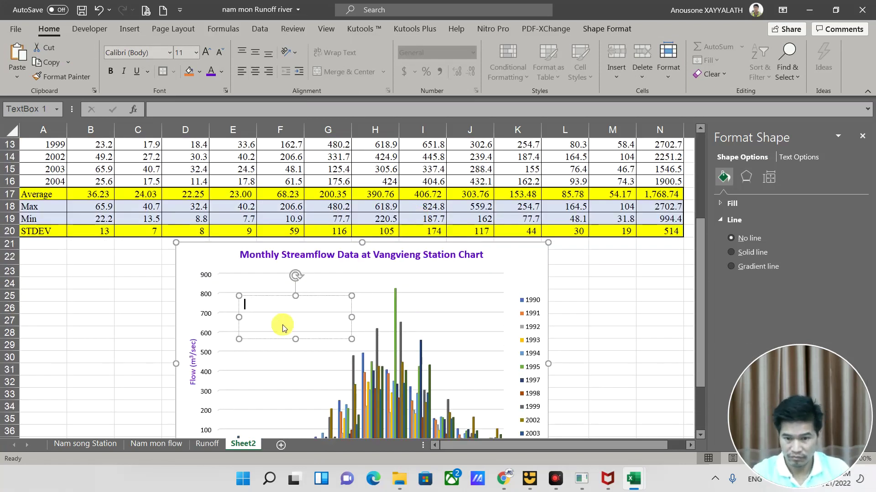
scroll(284, 314, up, 1)
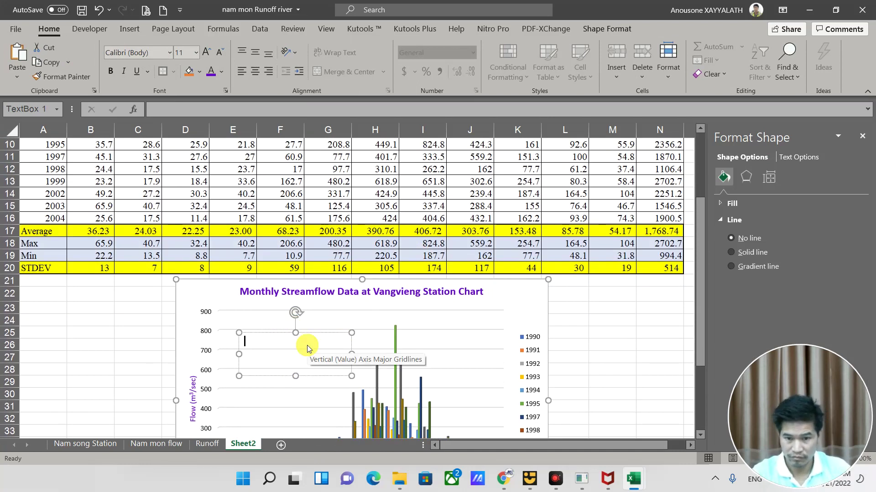
text(Annaul)
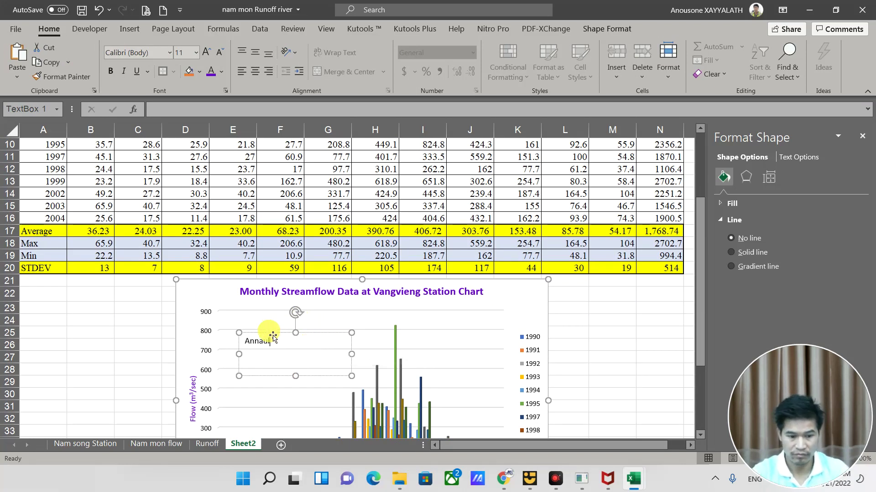
text( =)
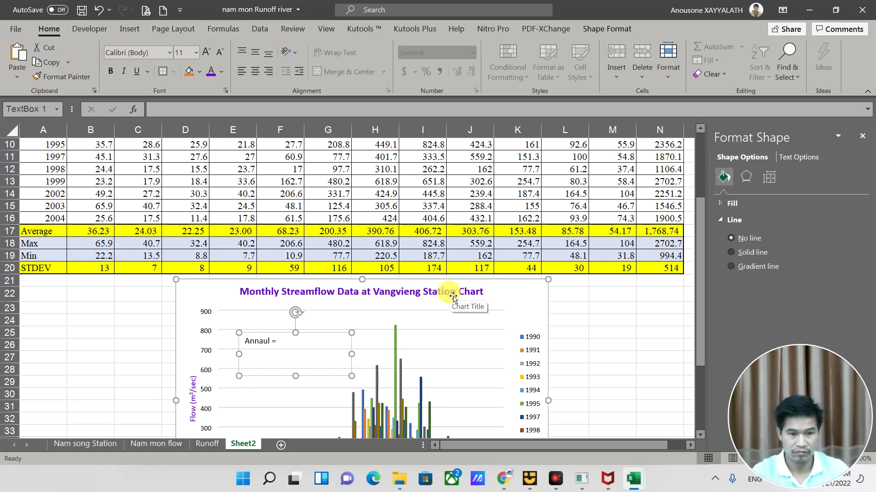
scroll(617, 239, up, 3)
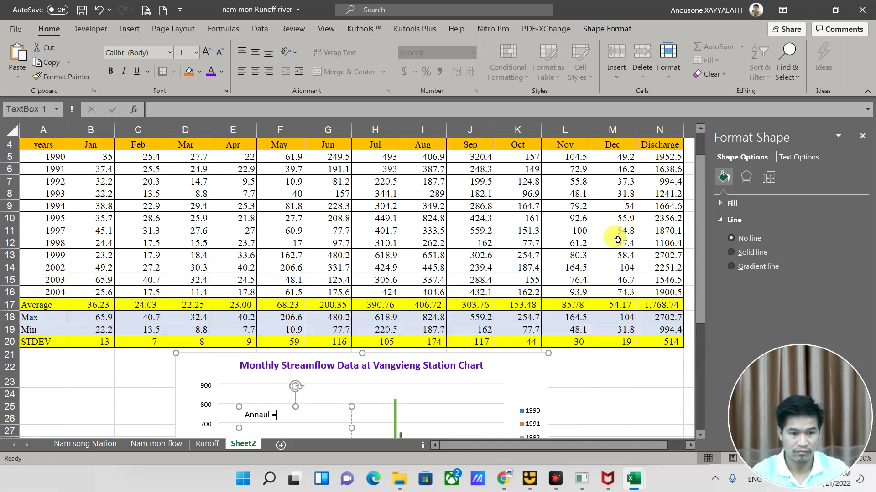
scroll(617, 240, down, 1)
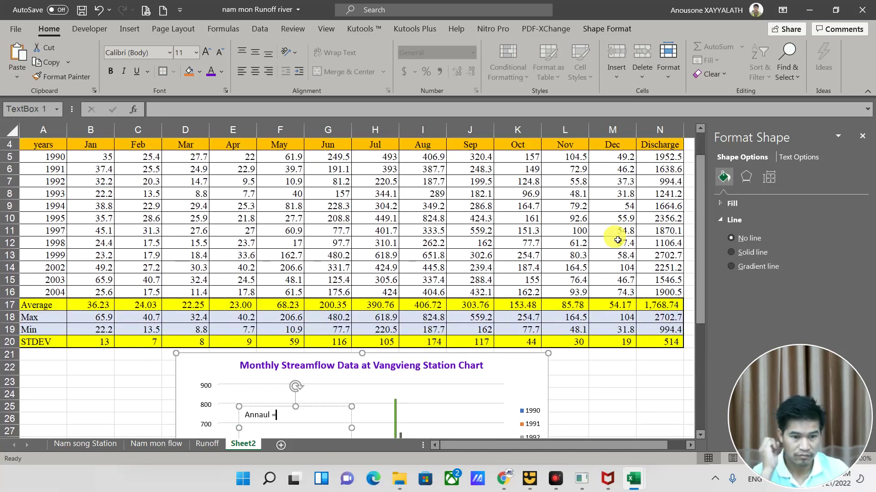
scroll(618, 239, down, 4)
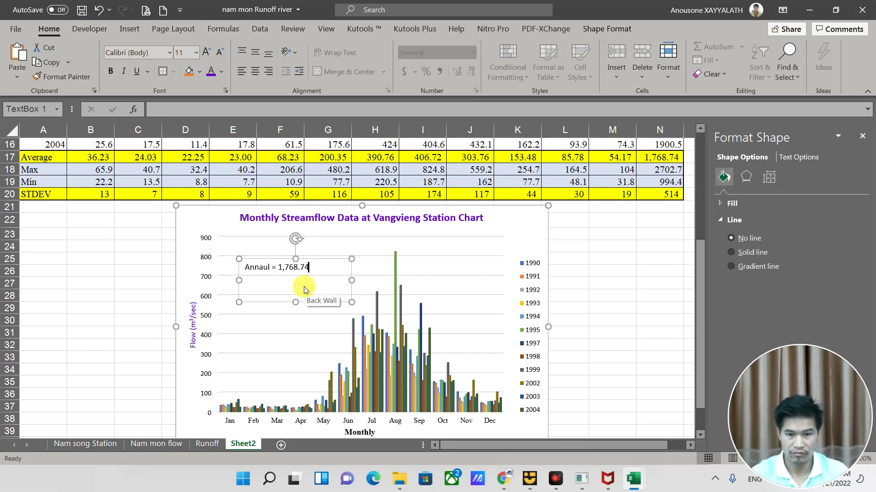
Shrink the annual average text box in height and width to fit its single line of text
click(296, 301)
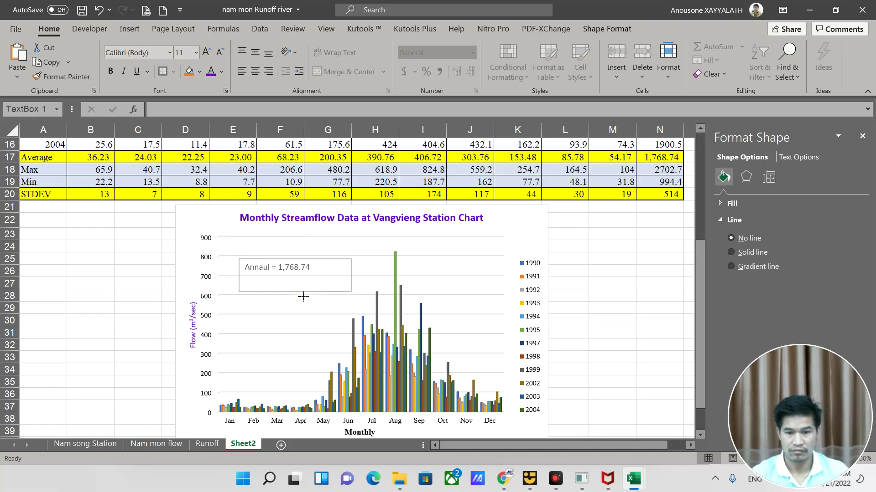
click(346, 274)
drag(358, 276, 325, 278)
Make the "Annaul = 1,768.74" text purple and bold, and shift its box slightly toward the plot's centre
click(211, 74)
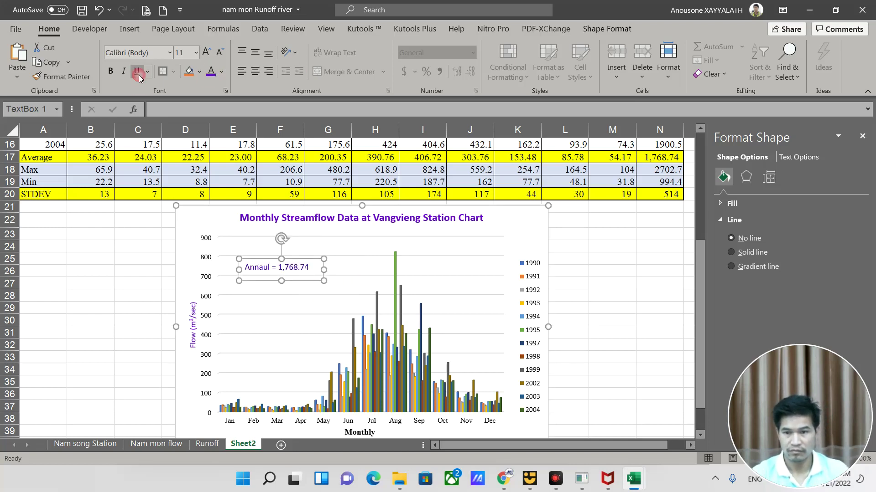
drag(304, 282, 330, 303)
click(158, 292)
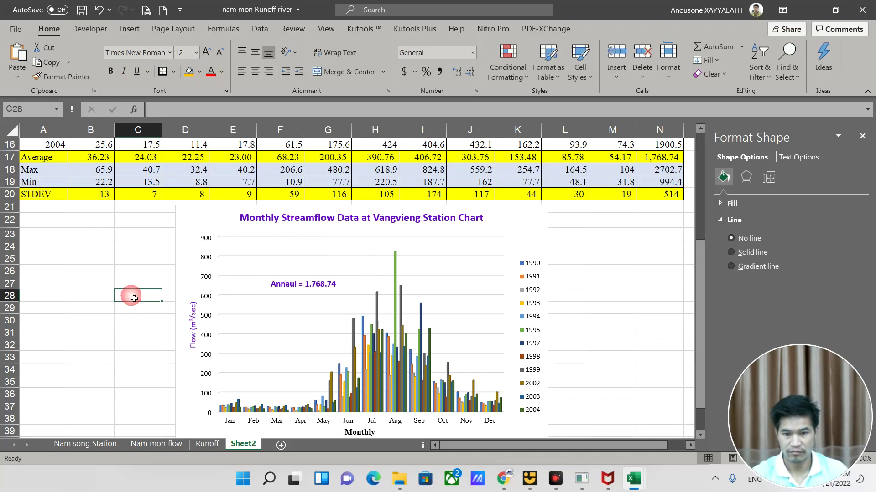
Move the whole streamflow chart slightly down and right, clear of the table, and deselect it
click(179, 286)
mouse_move(180, 289)
mouse_down()
mouse_move(172, 289)
mouse_move(186, 293)
mouse_up()
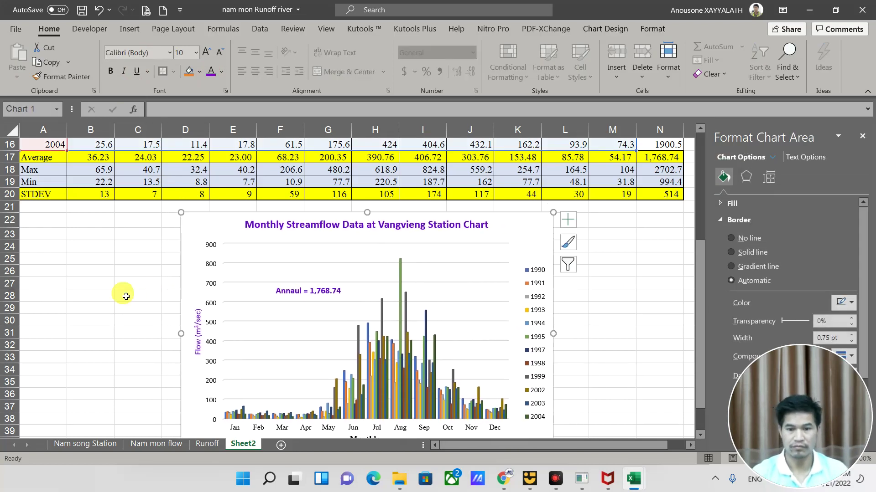
scroll(128, 293, down, 1)
click(619, 270)
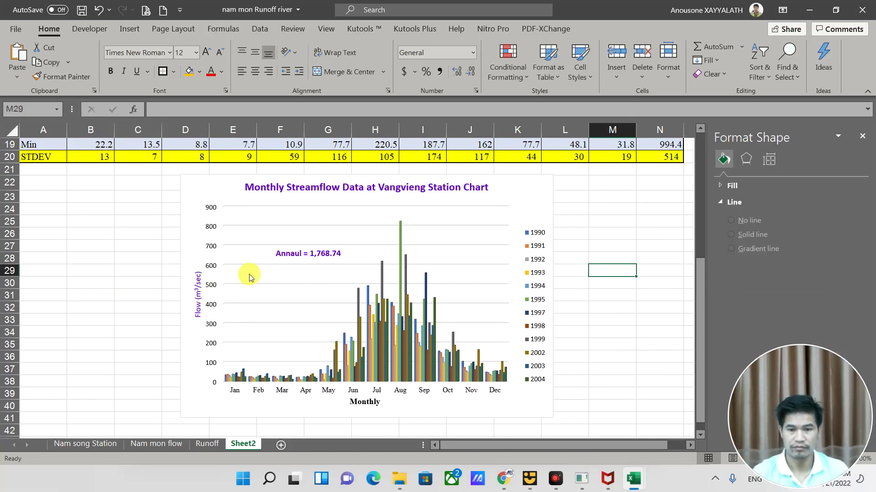
Insert a 3-D clustered column chart from the Average, Max and Min rows, range A17:M19
scroll(251, 274, up, 4)
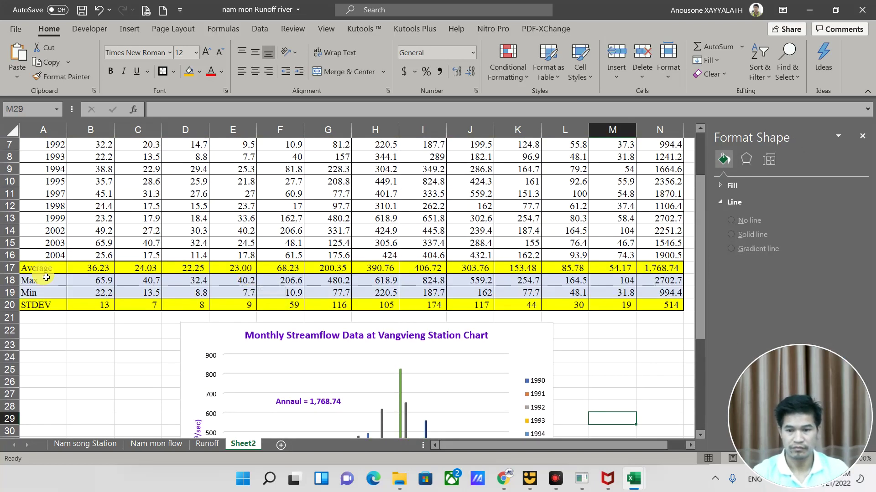
drag(85, 270, 622, 297)
drag(40, 270, 616, 294)
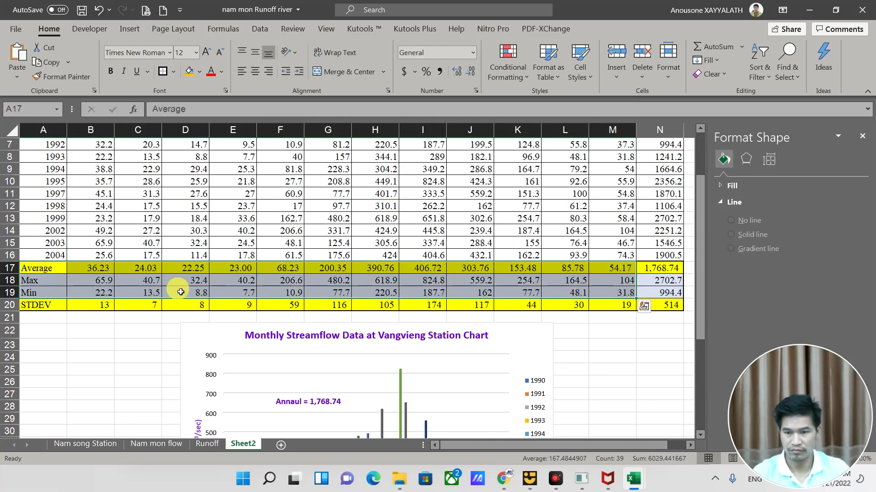
click(129, 29)
click(329, 48)
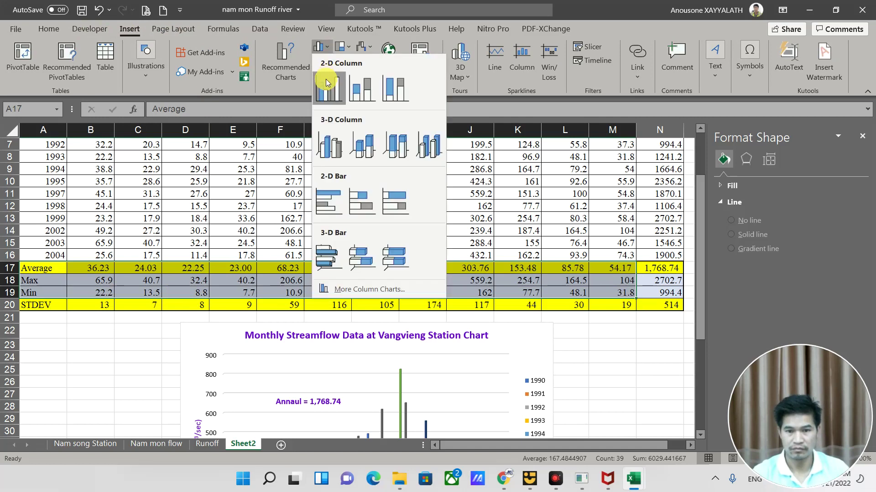
click(330, 156)
Place the new chart directly below the streamflow chart and enlarge it to the same width, spanning about rows 42 to 60
click(404, 170)
scroll(469, 196, down, 3)
drag(505, 176, 372, 318)
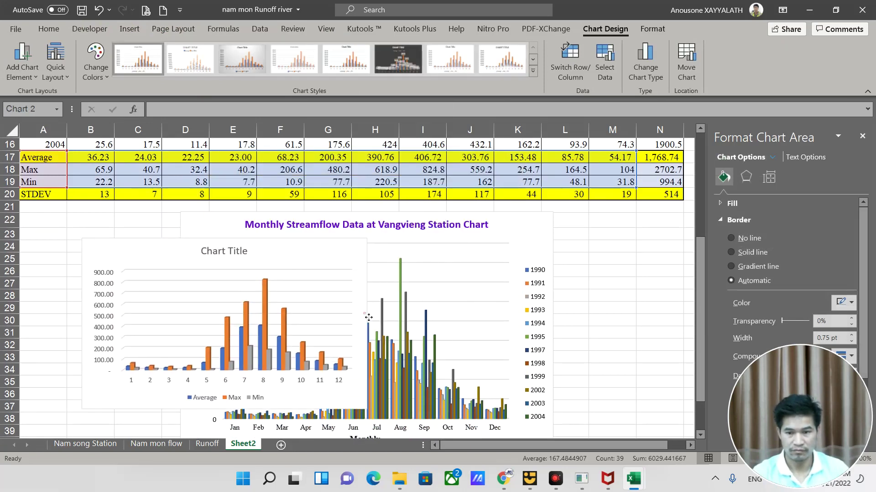
scroll(338, 202, down, 2)
scroll(339, 202, down, 2)
drag(365, 161, 511, 378)
scroll(469, 260, down, 2)
drag(513, 267, 468, 281)
scroll(470, 255, down, 2)
drag(468, 344, 557, 396)
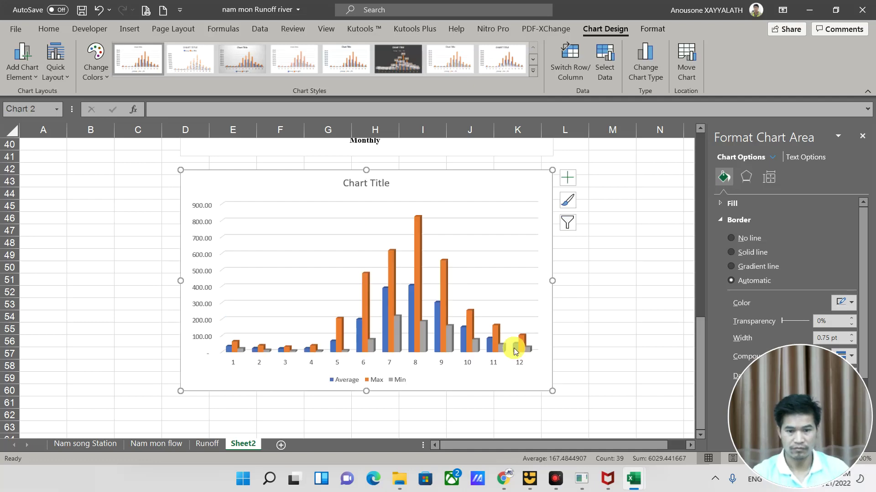
Add axis titles to the Average/Max/Min chart and place its legend at the top
click(566, 181)
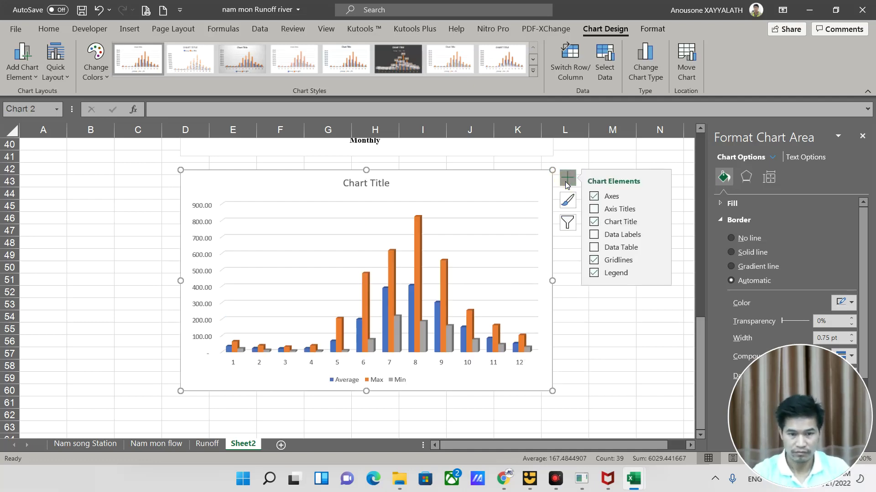
click(595, 209)
click(594, 210)
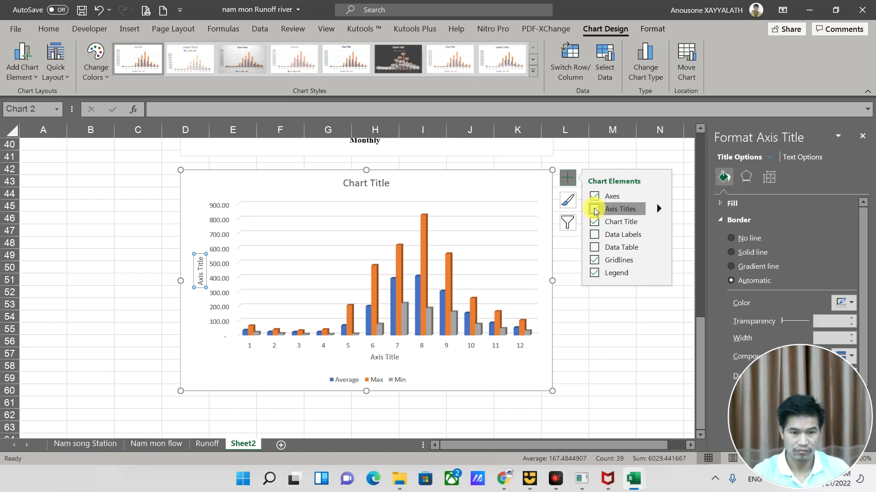
click(596, 274)
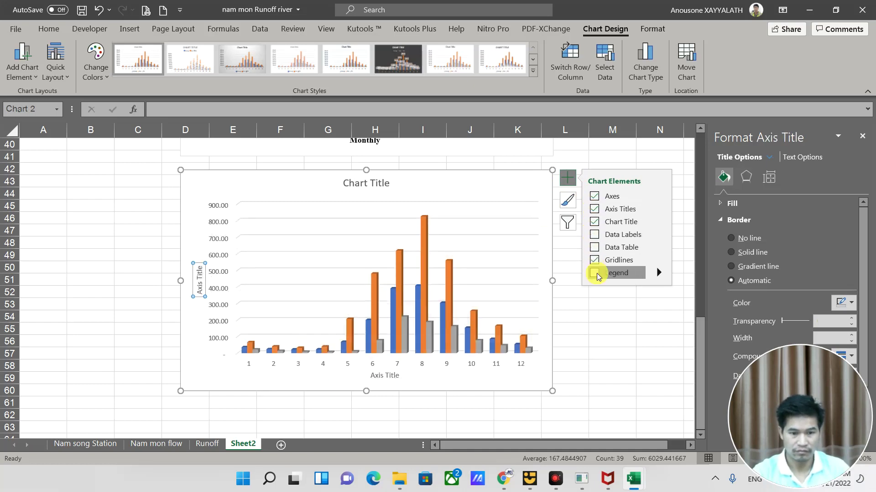
click(595, 273)
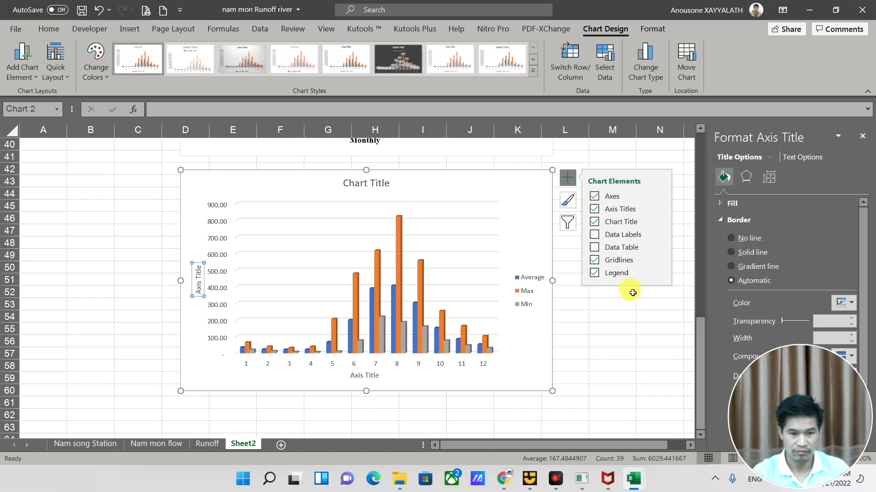
click(658, 274)
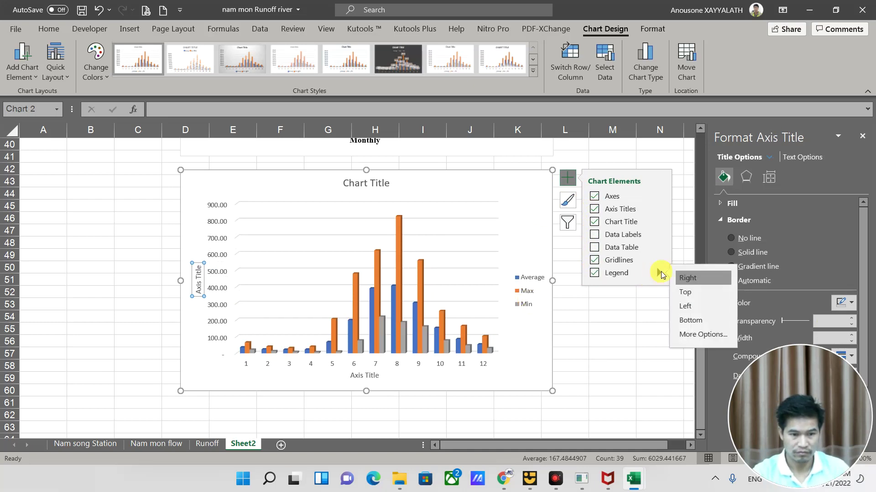
click(686, 294)
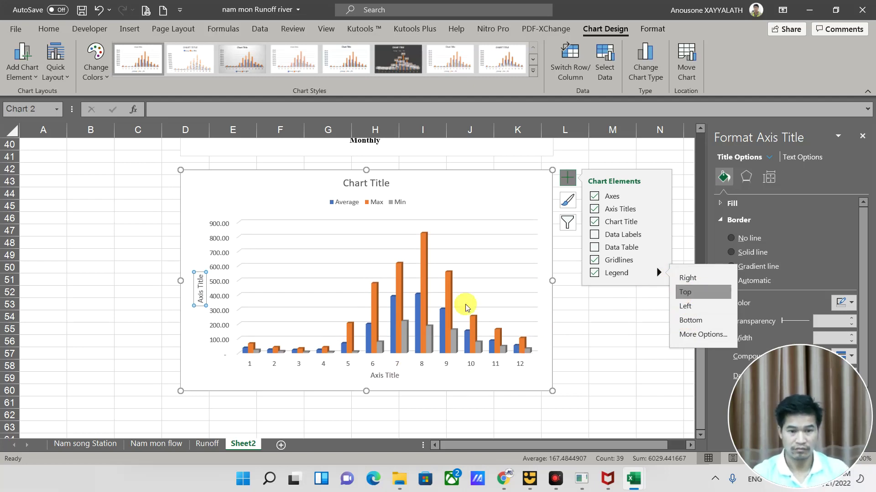
Set the new chart's horizontal axis labels to the month names in Sheet2 range B4:M4
click(608, 59)
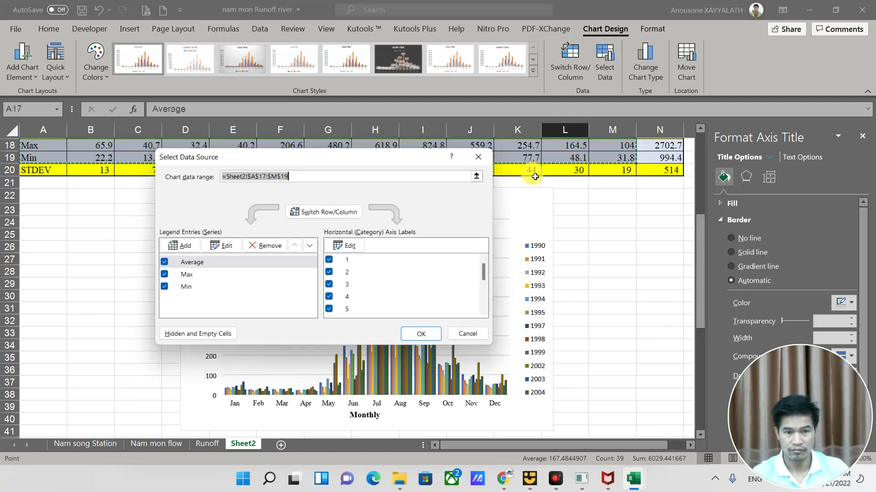
click(344, 247)
scroll(319, 219, up, 3)
drag(92, 189, 607, 193)
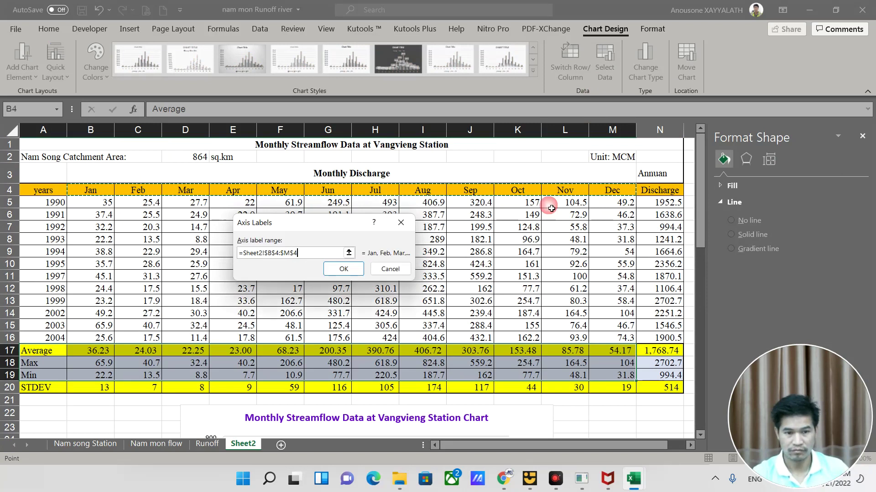
click(358, 269)
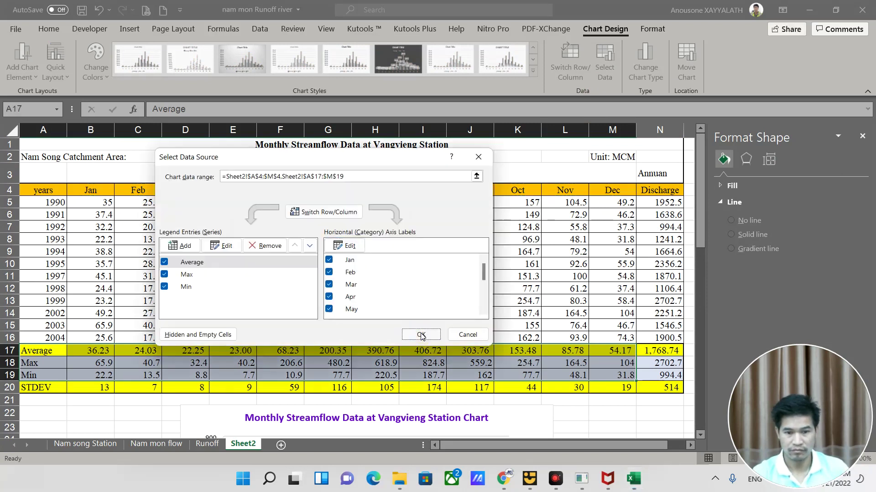
click(420, 335)
scroll(419, 320, down, 11)
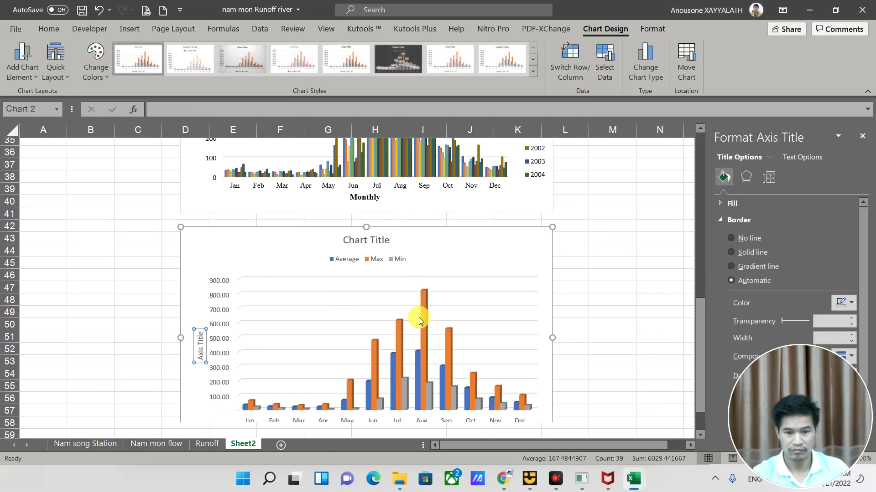
scroll(418, 317, down, 2)
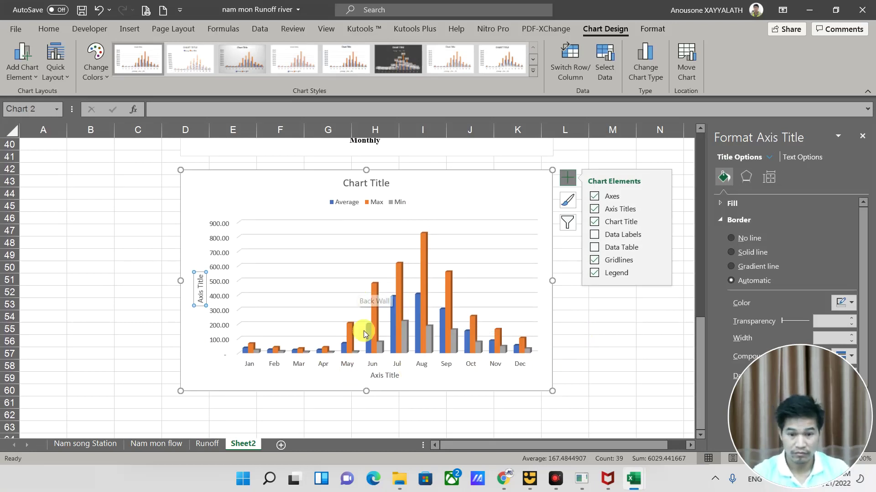
Give the Min series columns the recently used purple as outline and fill colour
click(406, 331)
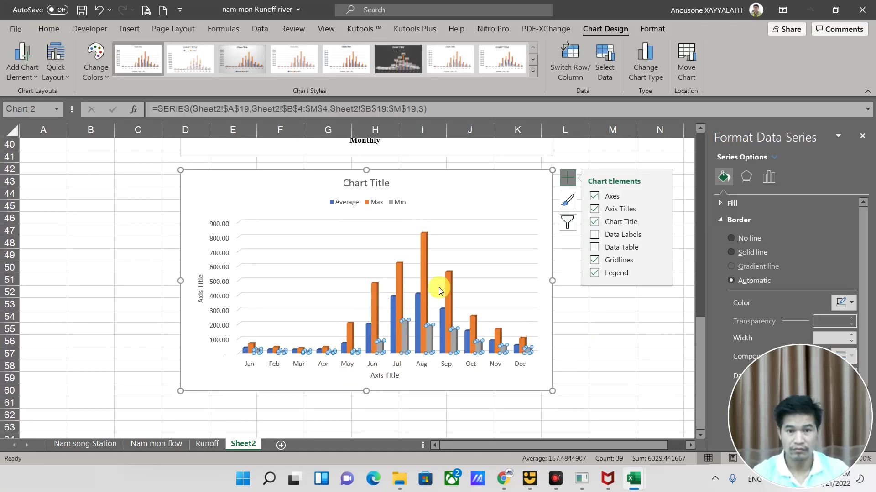
click(49, 30)
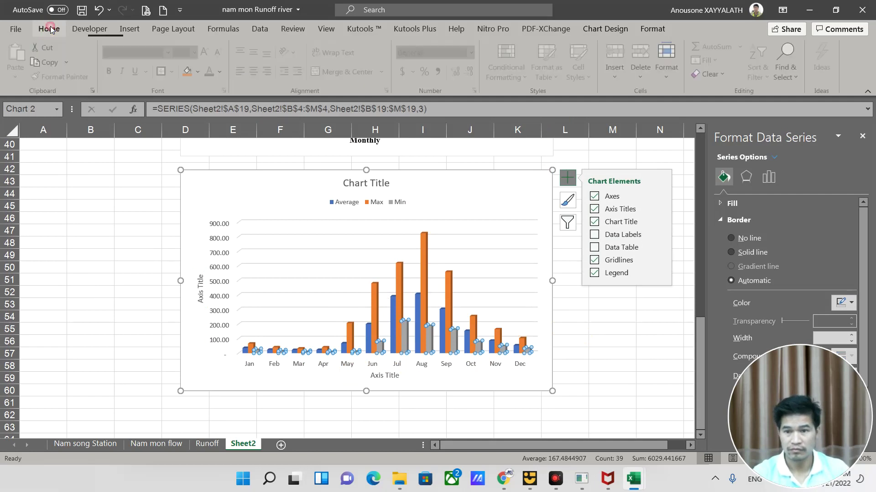
click(648, 29)
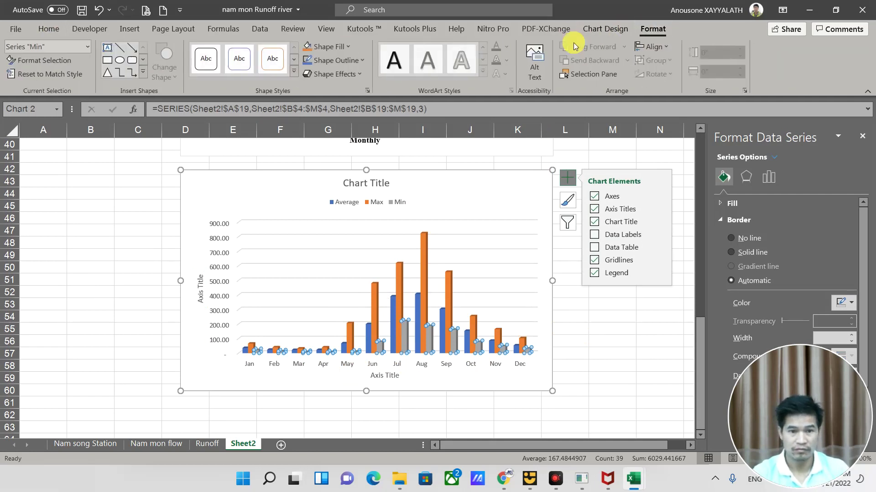
click(364, 61)
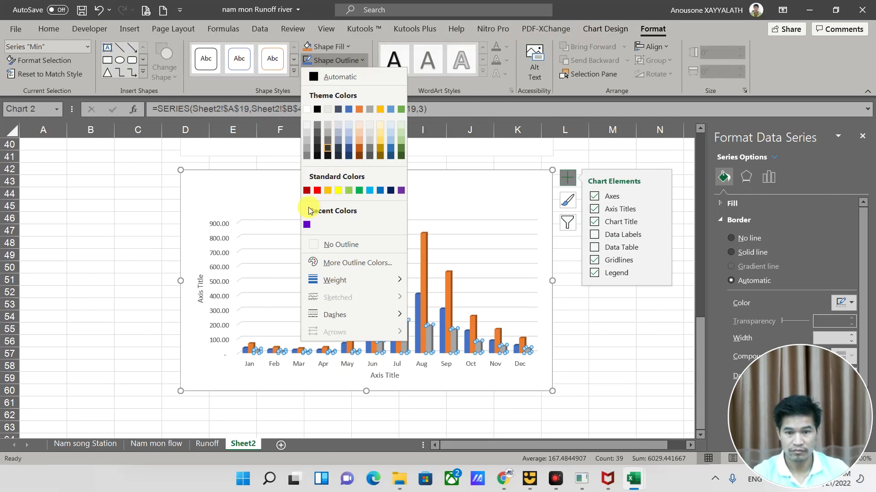
click(307, 225)
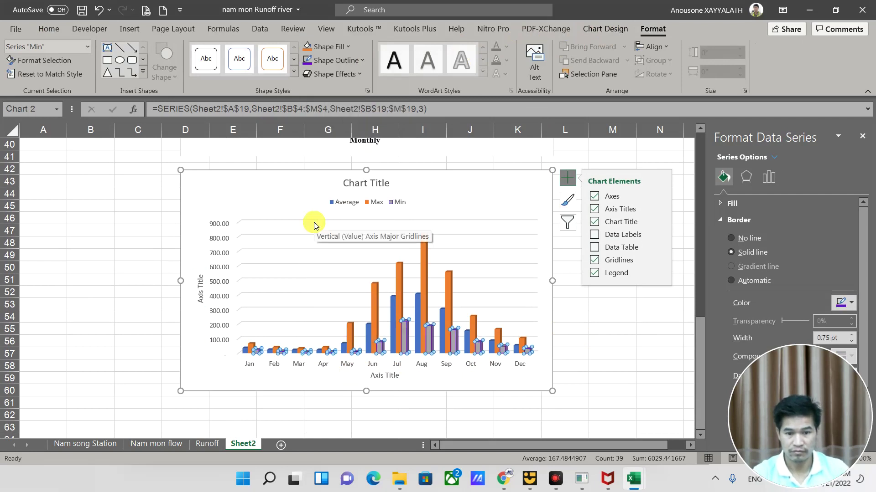
click(333, 50)
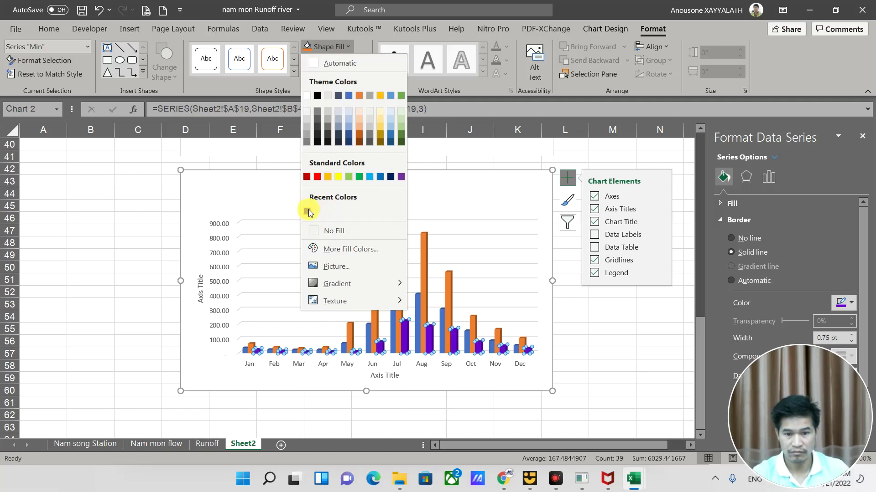